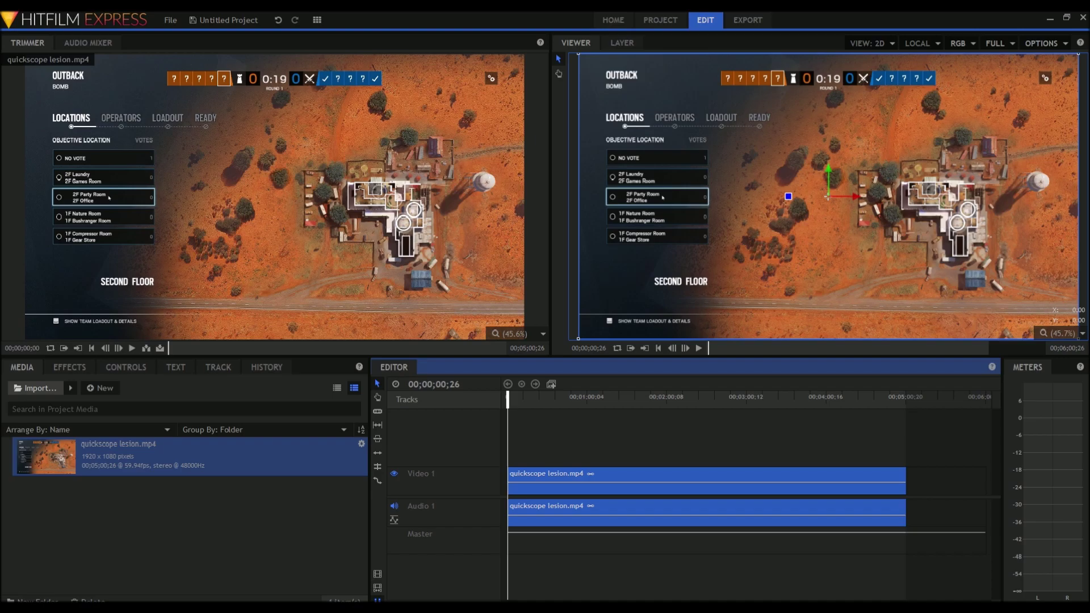
Step: Split the quickscope lesion.mp4 clip at 00;02;58;13, just before the quickscope moment
click(530, 398)
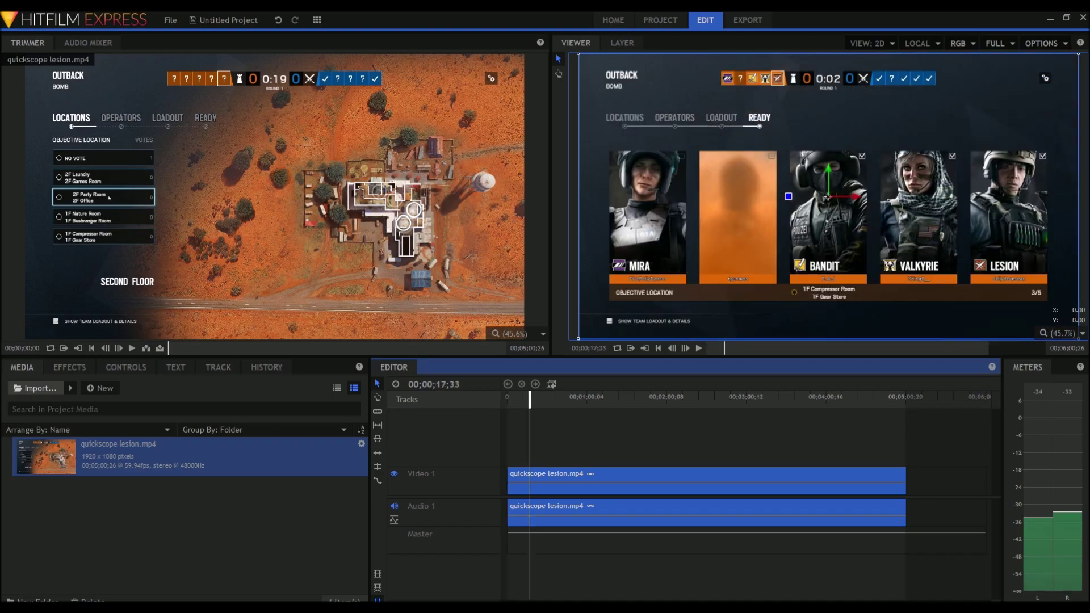
drag(530, 397, 744, 400)
click(377, 412)
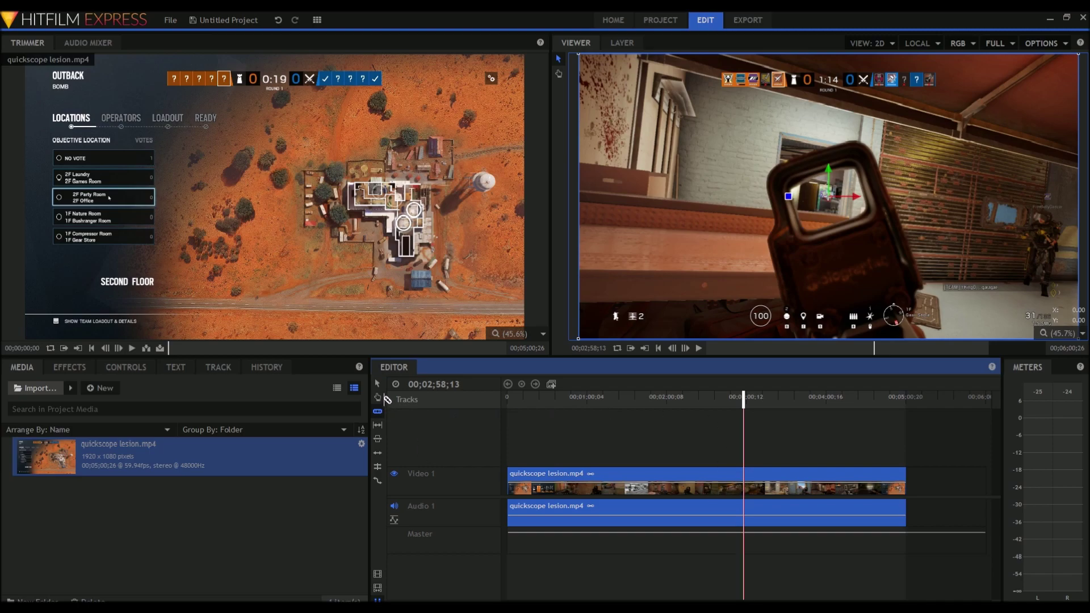
key(ctrl+shift+d)
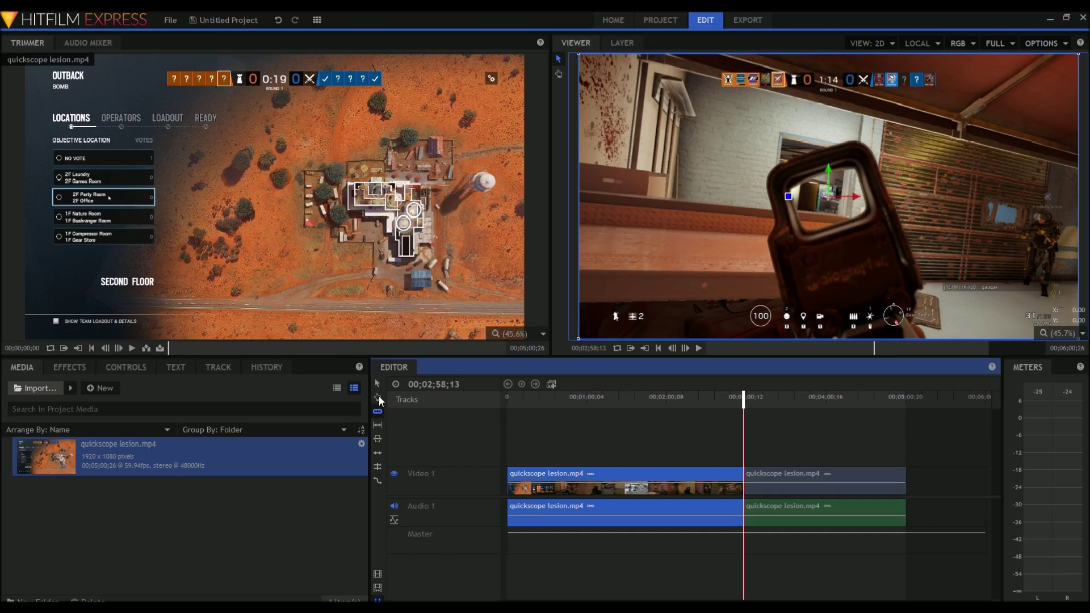
Step: Delete the footage before the cut and move the remaining clip to the start of the timeline
click(658, 480)
key(Delete)
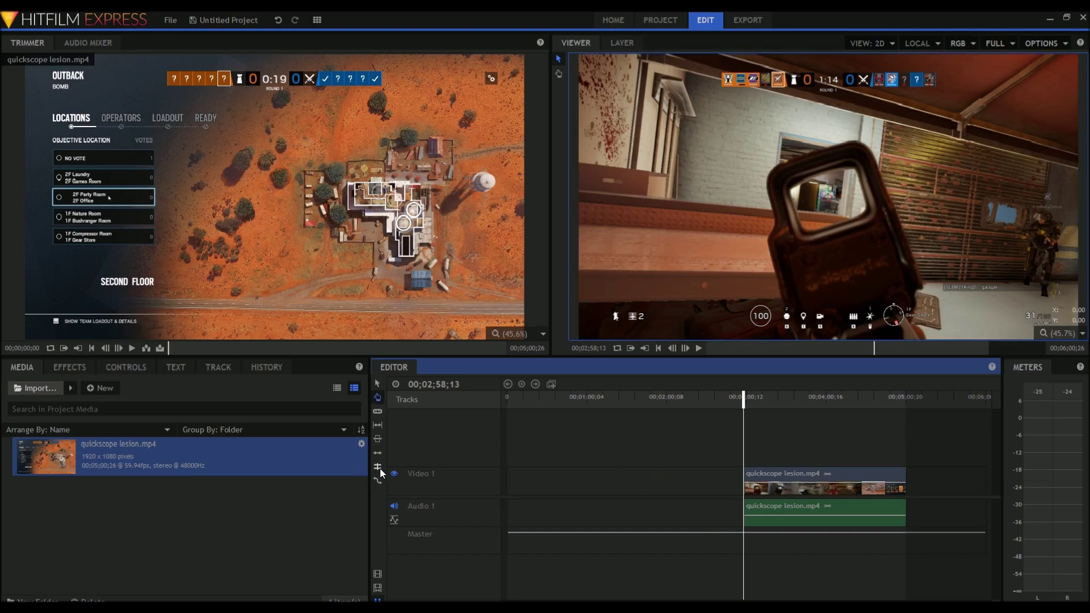
click(378, 439)
drag(802, 474, 562, 479)
Step: Play the trimmed clip from its start and place the playhead right after the kill, at 00;00;03;32
click(657, 348)
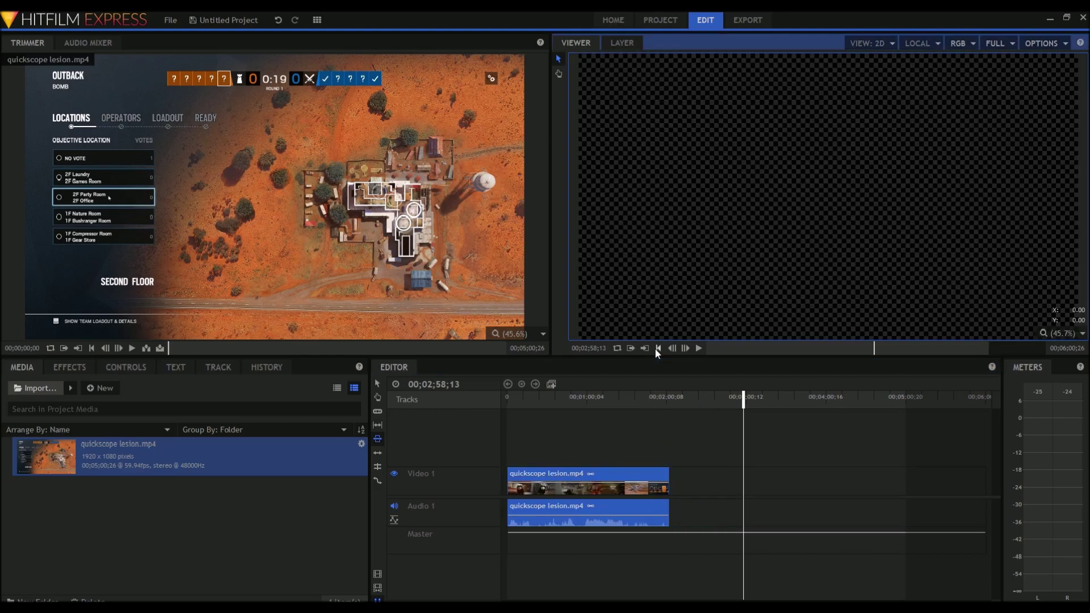
click(699, 348)
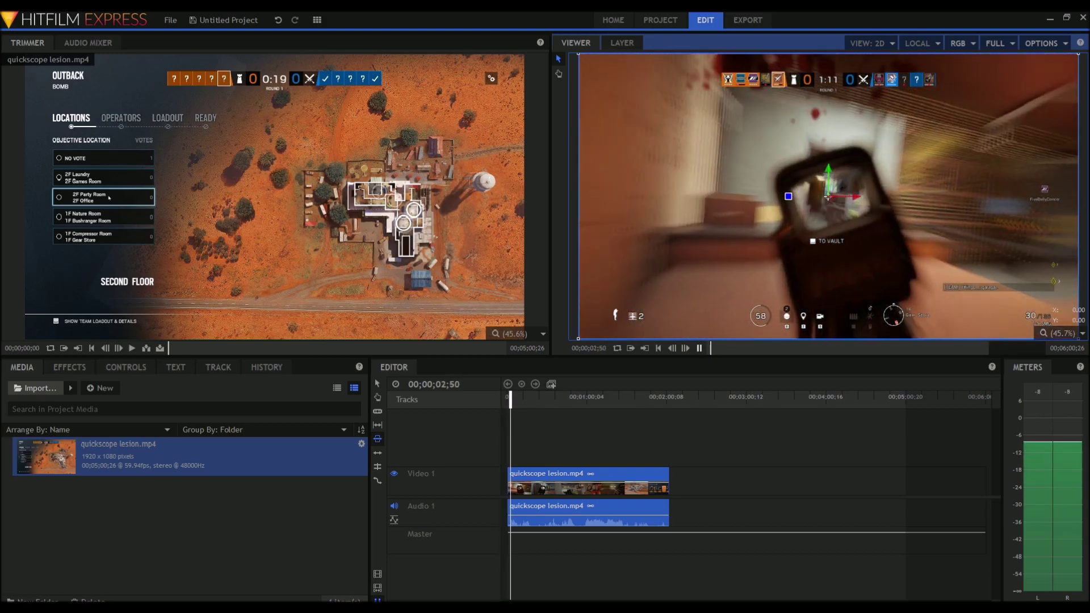
click(699, 348)
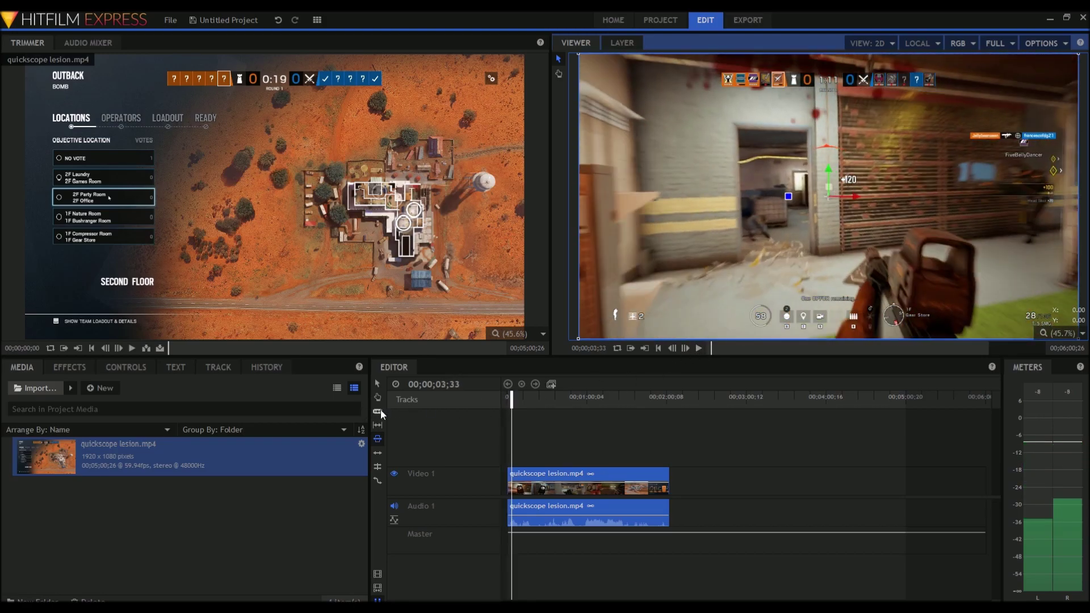
click(379, 411)
click(686, 348)
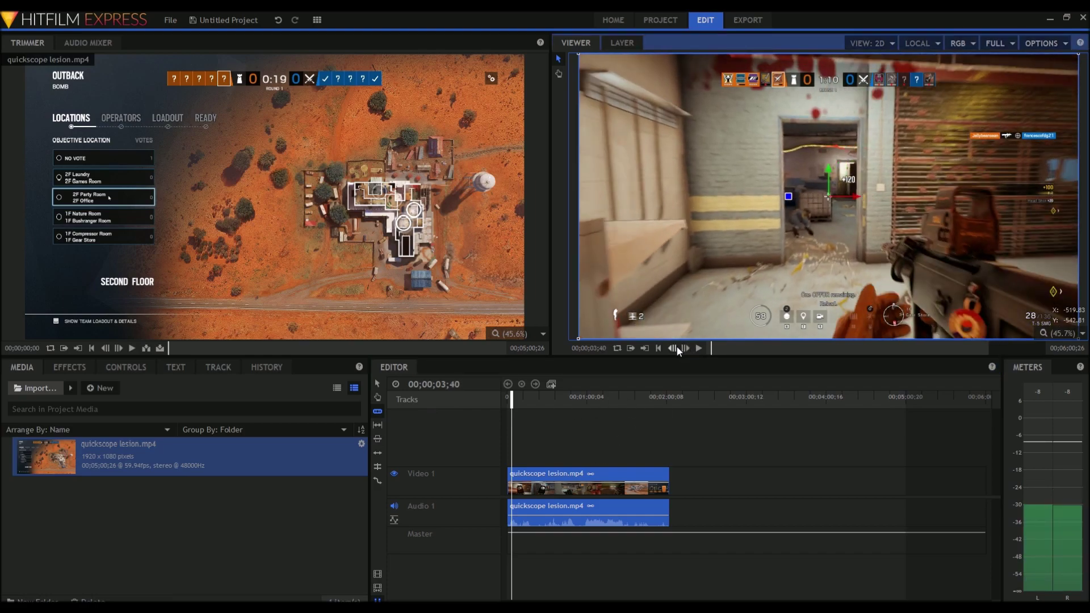
click(674, 348)
click(674, 348)
click(675, 348)
click(675, 348)
click(674, 348)
click(674, 348)
click(675, 348)
click(675, 348)
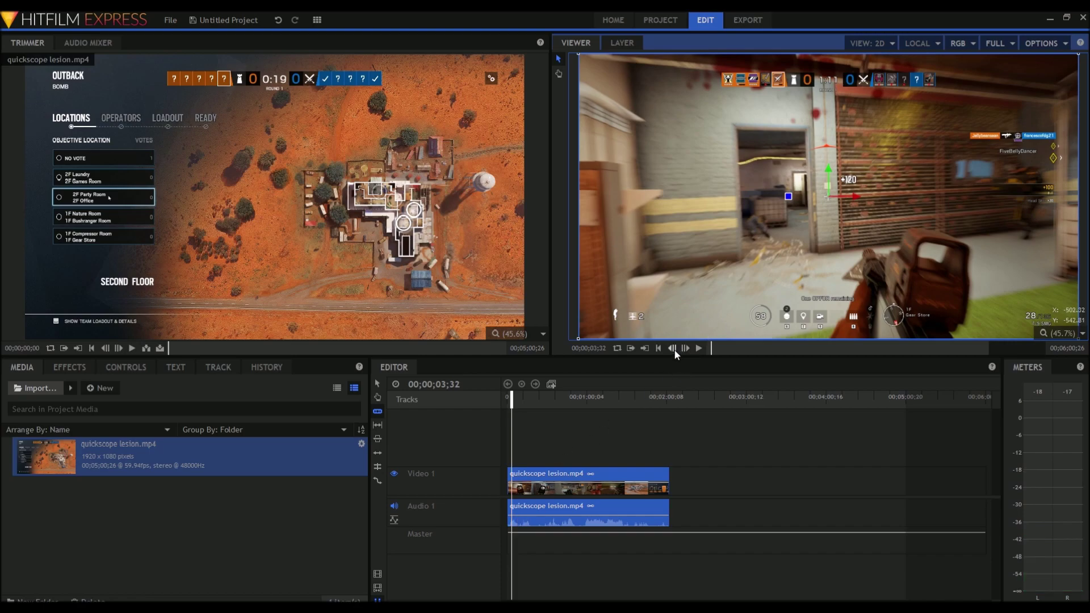
Step: Split the clip at 00;00;03;32 and delete everything after the cut
drag(419, 604, 454, 604)
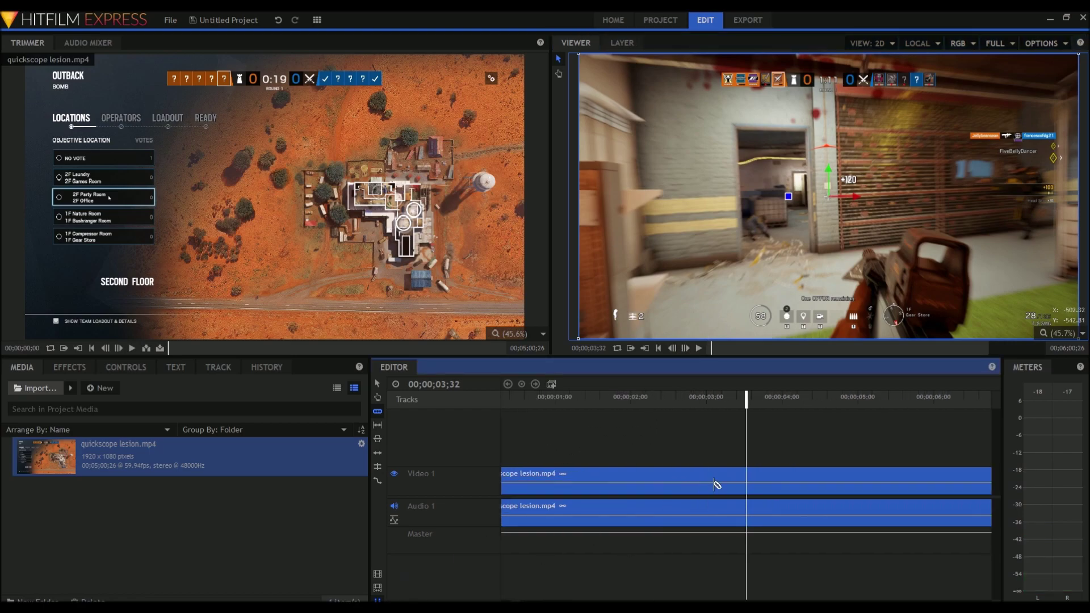
click(748, 487)
click(378, 398)
click(798, 474)
key(Delete)
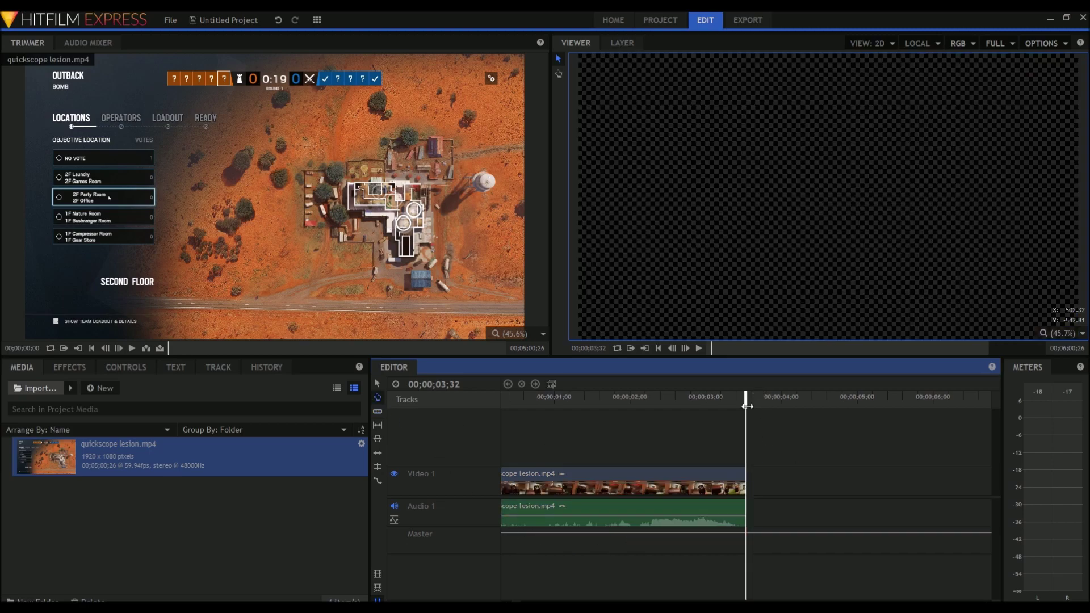
Step: Review the short clip from its start and split it at 00;00;02;13
drag(746, 400, 688, 399)
click(660, 348)
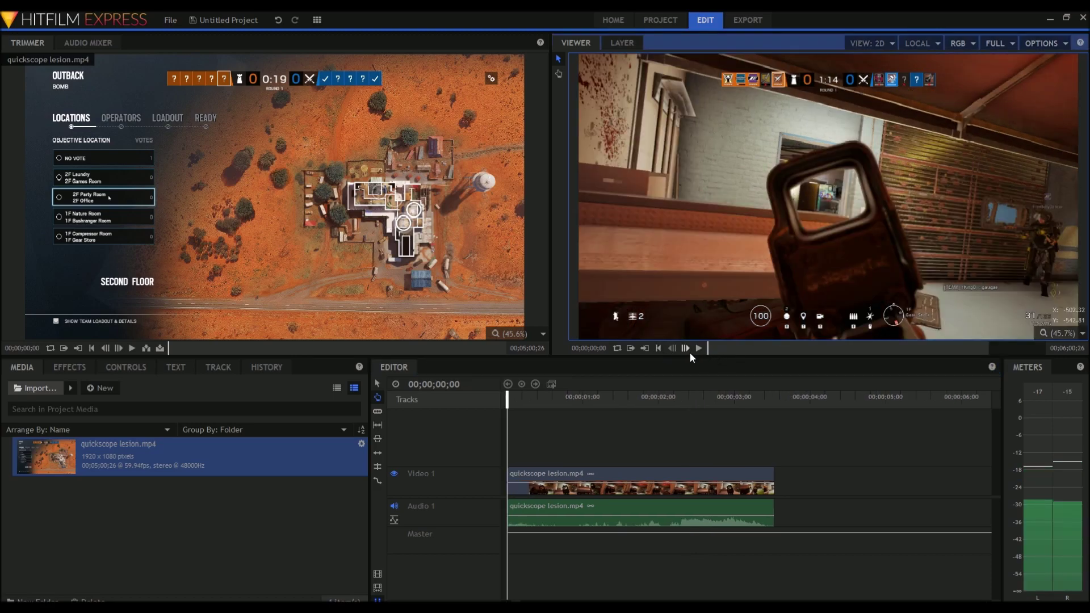
click(514, 402)
key(space)
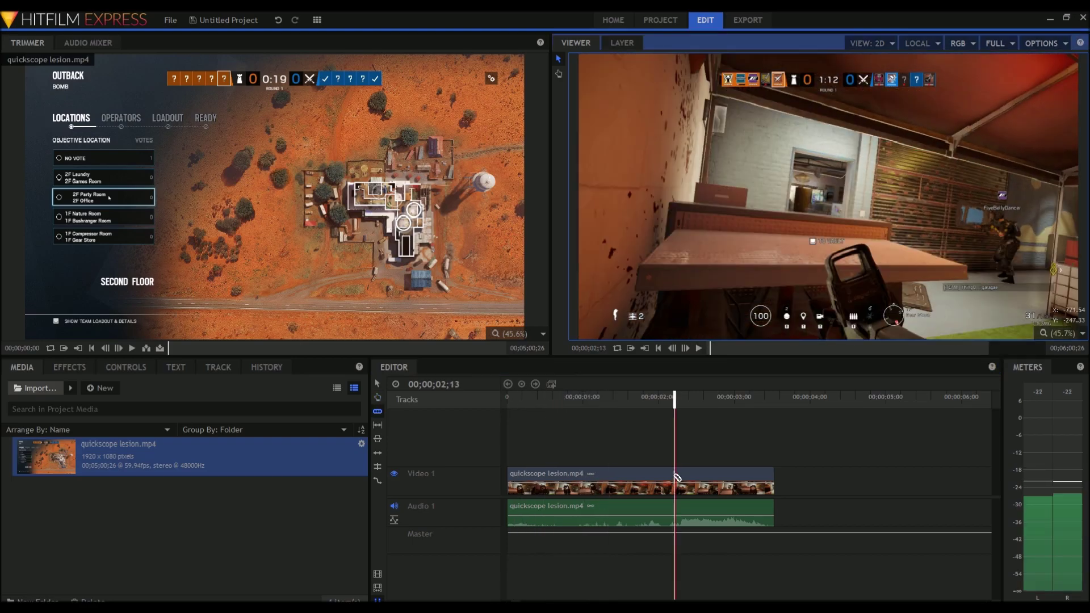
click(675, 479)
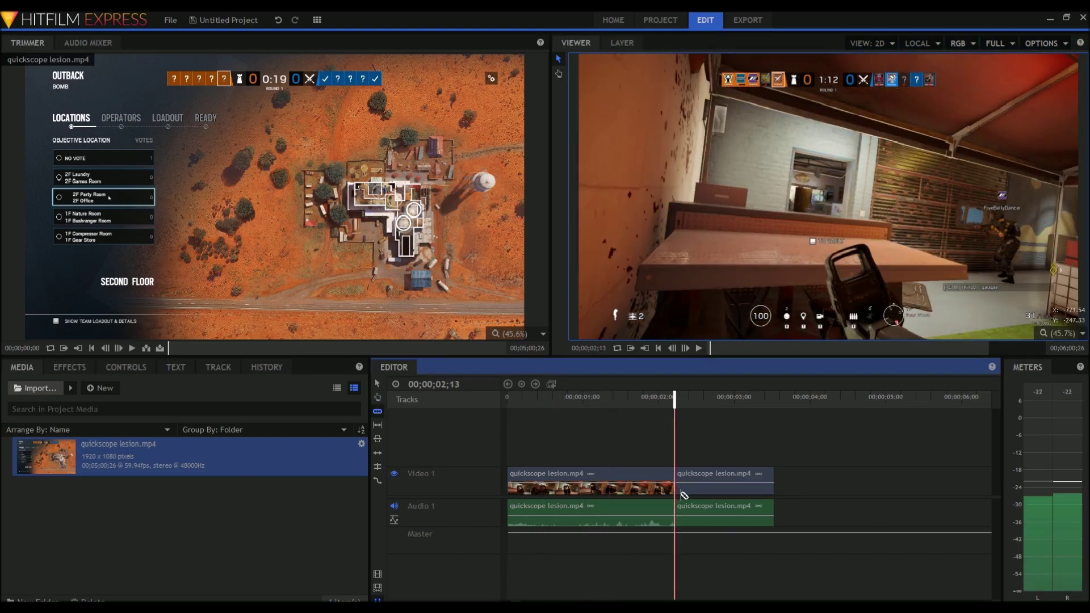
Step: Split the second part again at 00;00;02;39 to isolate a short middle segment
click(686, 349)
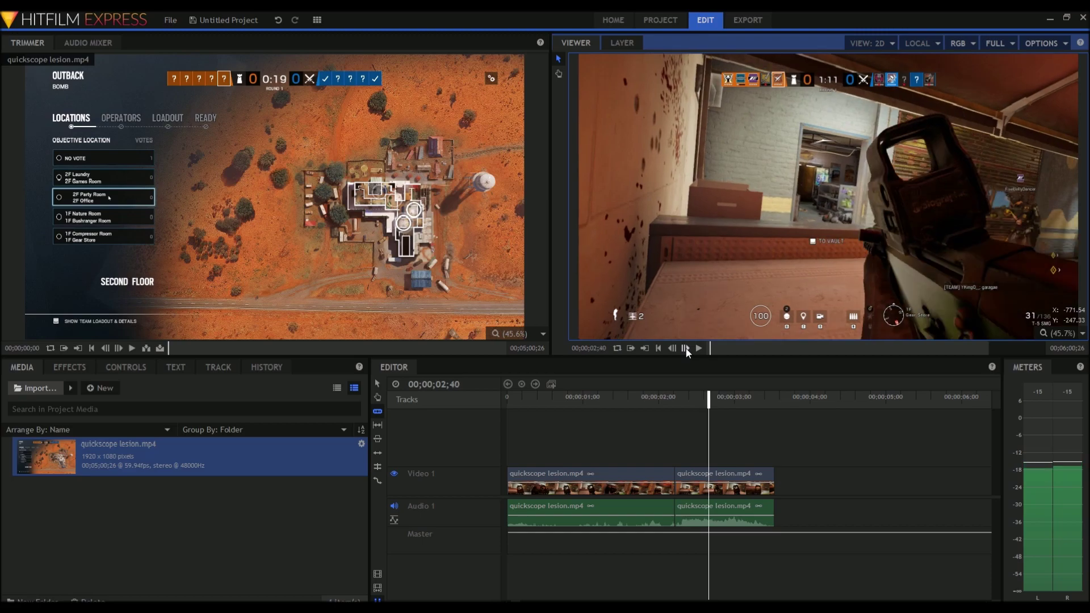
click(672, 350)
click(709, 478)
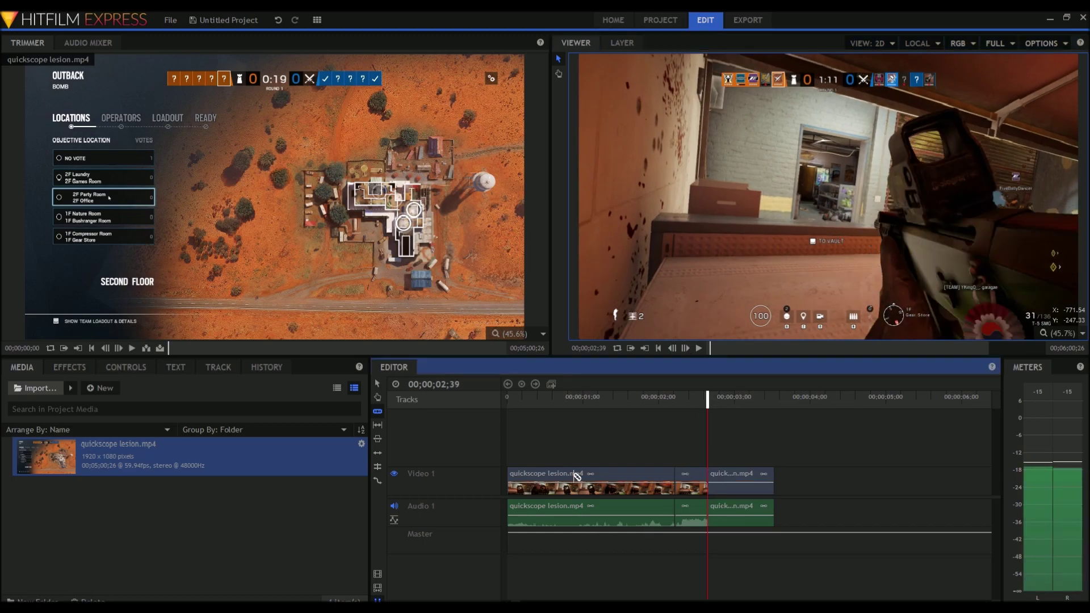
click(377, 397)
Step: Play back the footage across the two cuts to check the middle segment
drag(707, 400, 668, 399)
key(space)
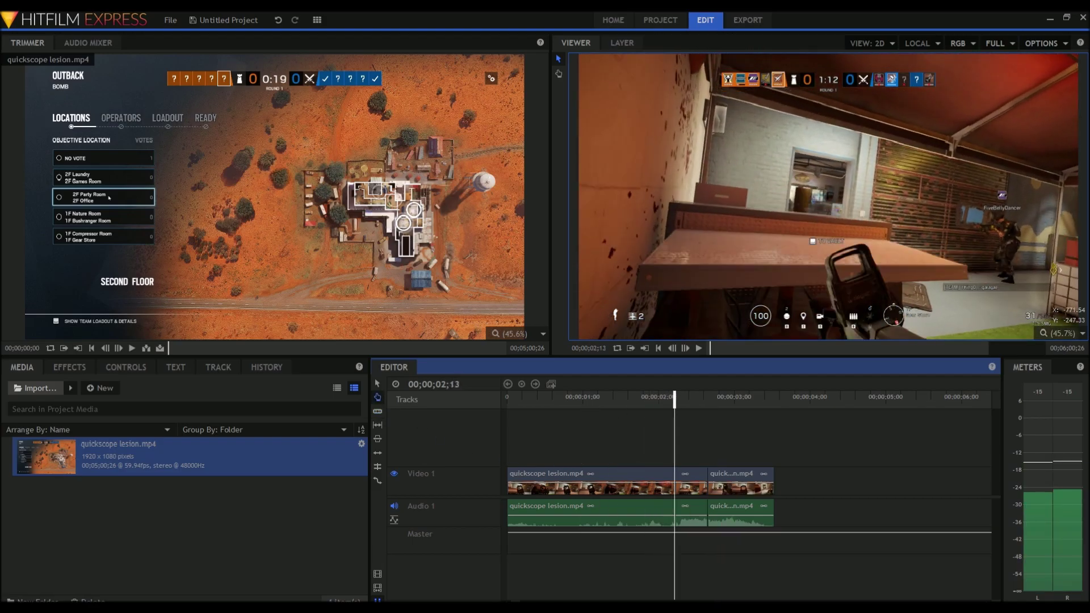
key(space)
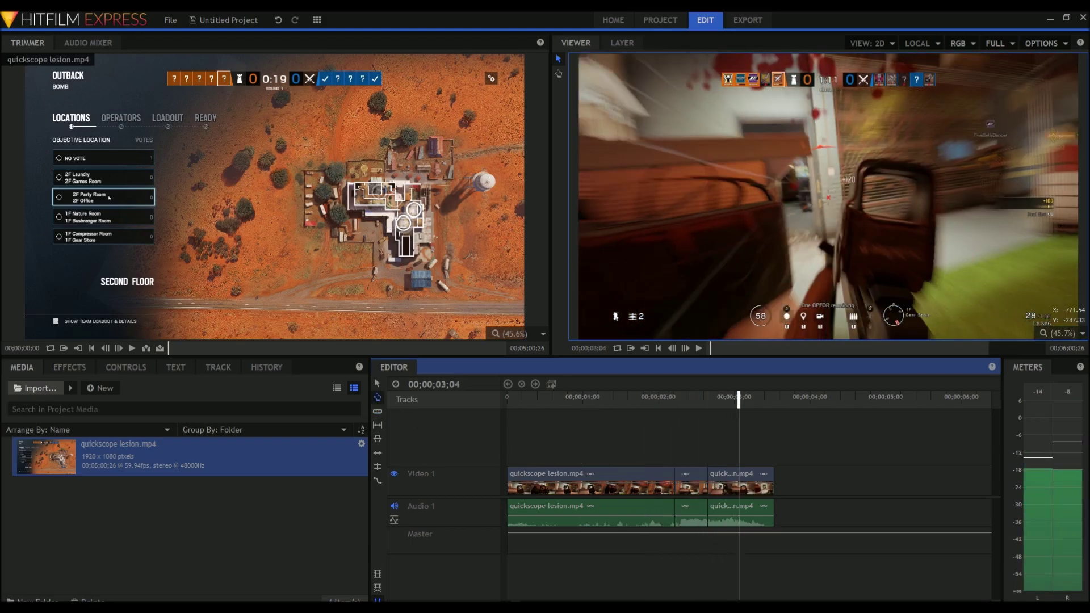
Step: Return the playhead to 00;00;02;13 and add the Lightning & Electricity effect to the short middle segment
drag(739, 400, 605, 400)
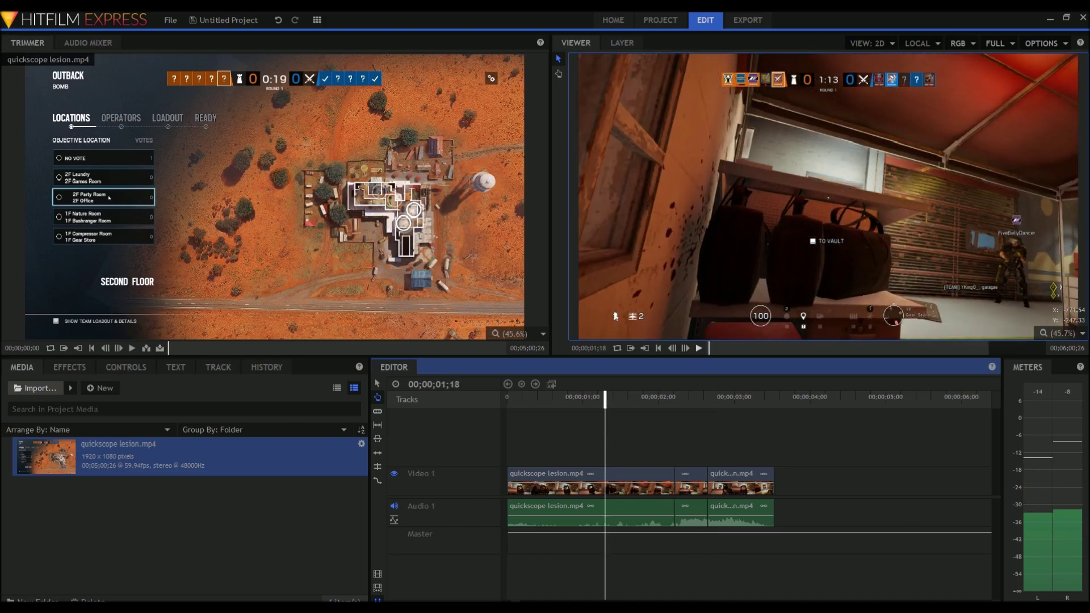
click(699, 348)
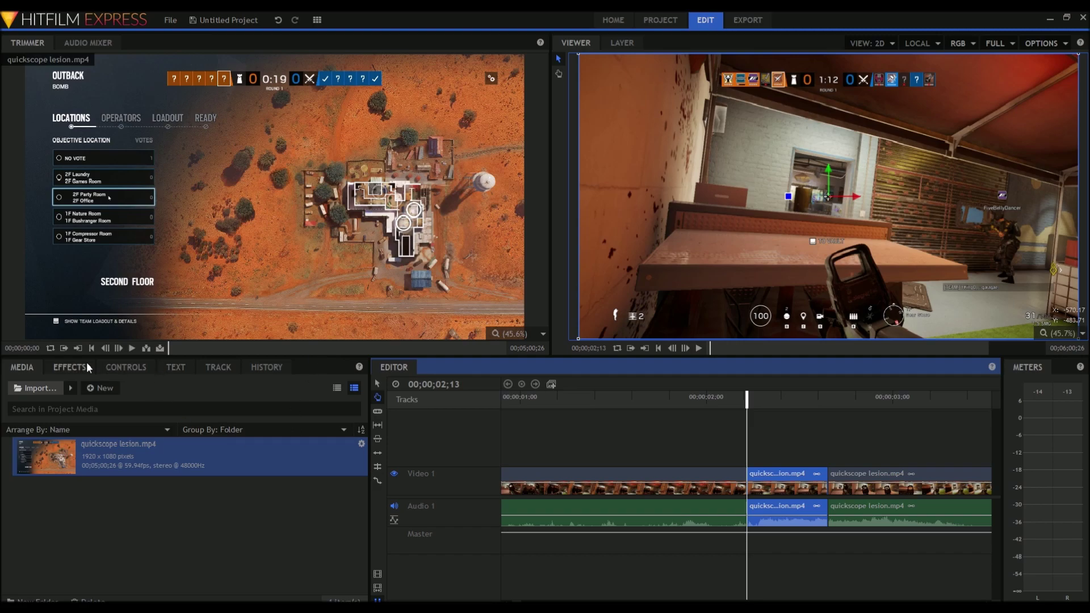
click(70, 367)
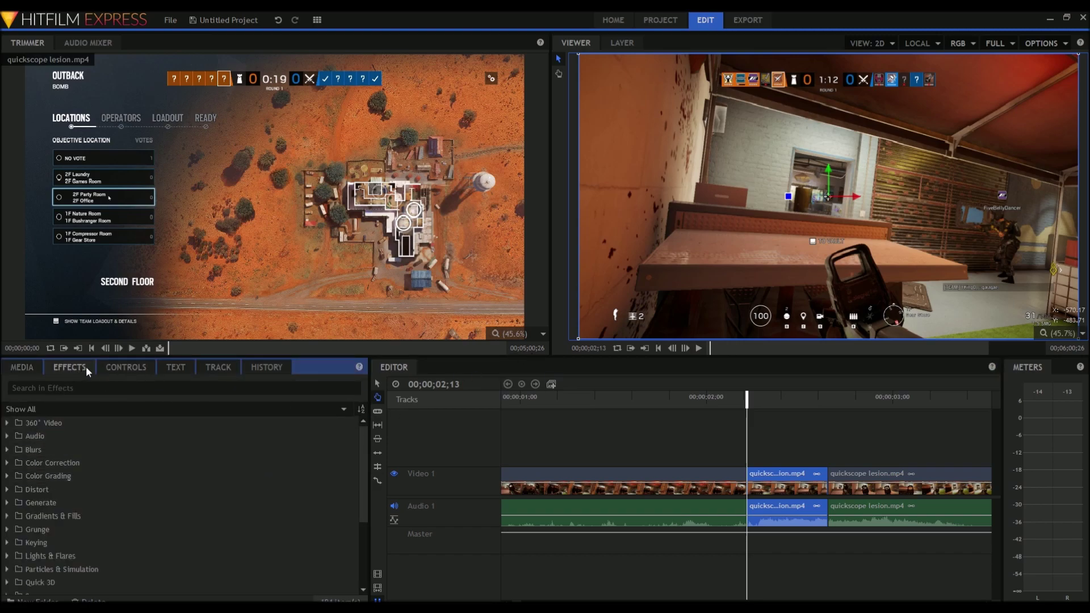
click(139, 369)
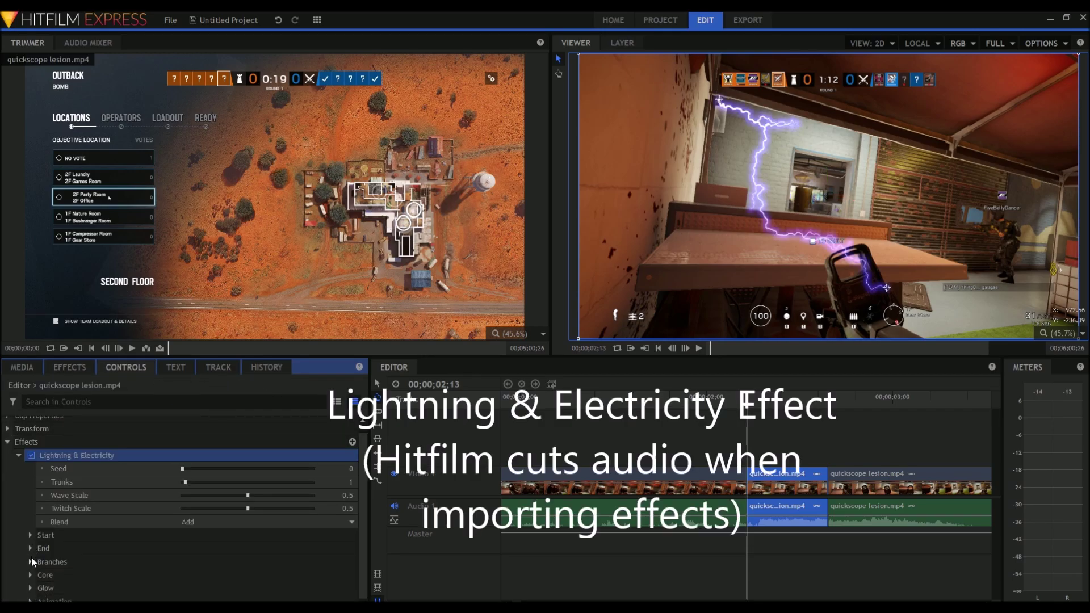
Step: Straighten the lightning bolt by removing its branches and setting Wave Scale and Twitch Scale to 0
click(31, 561)
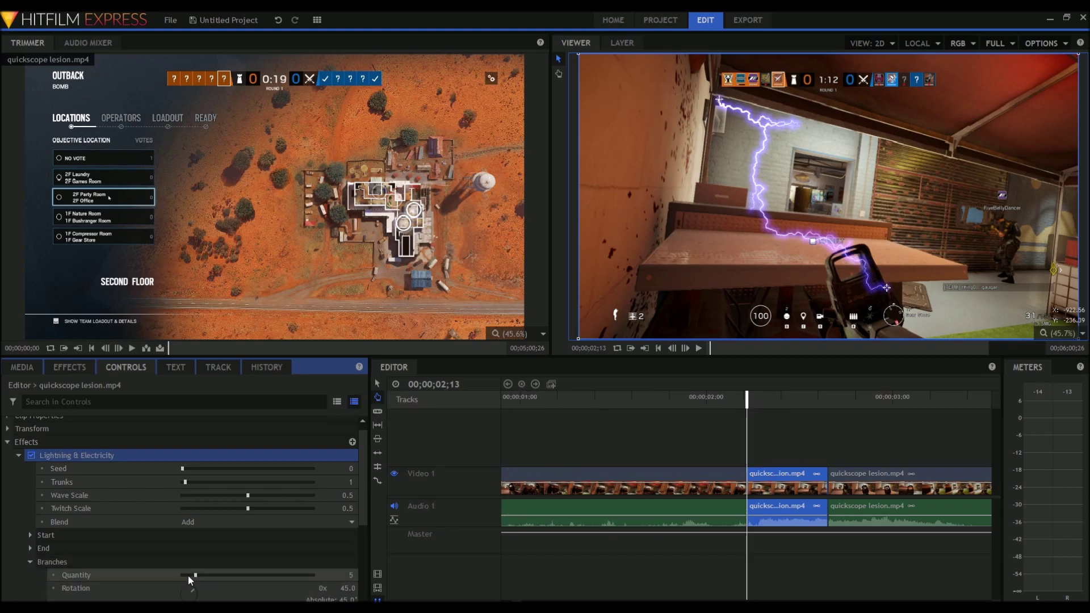
click(28, 560)
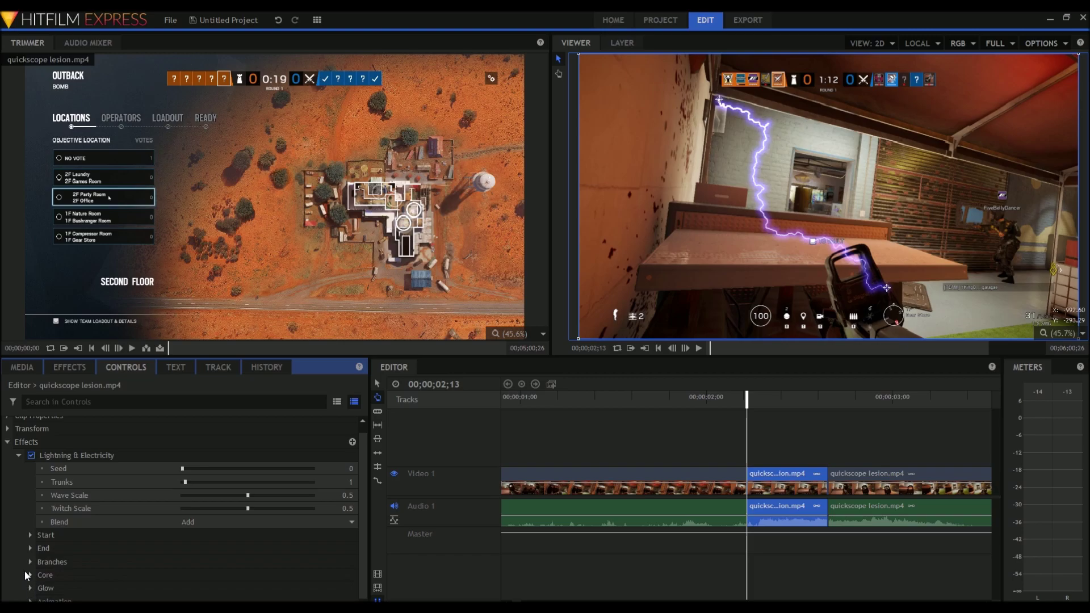
drag(241, 493, 157, 497)
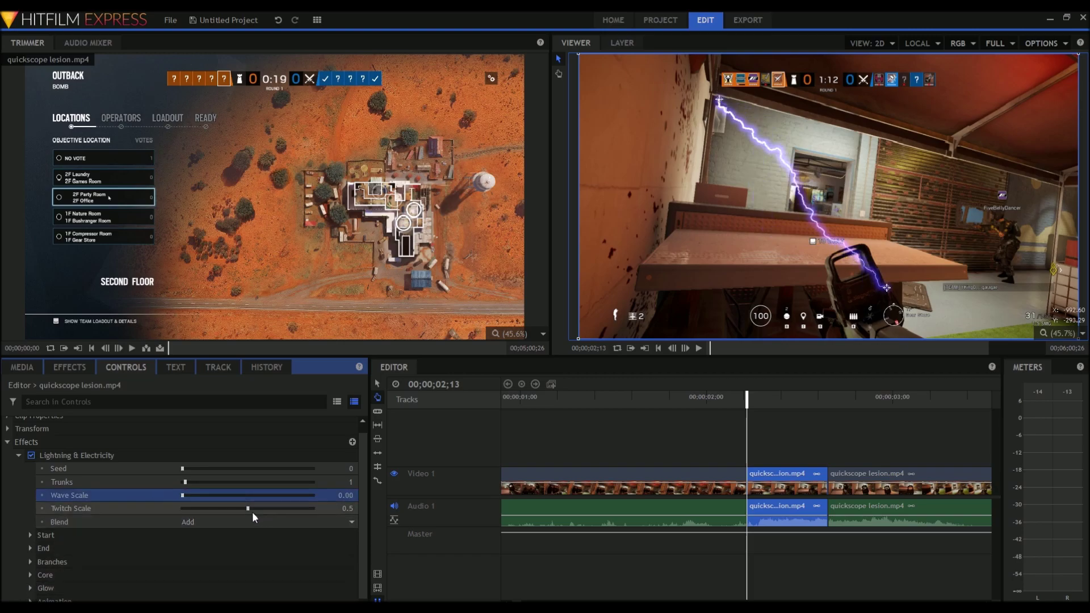
drag(248, 509, 117, 515)
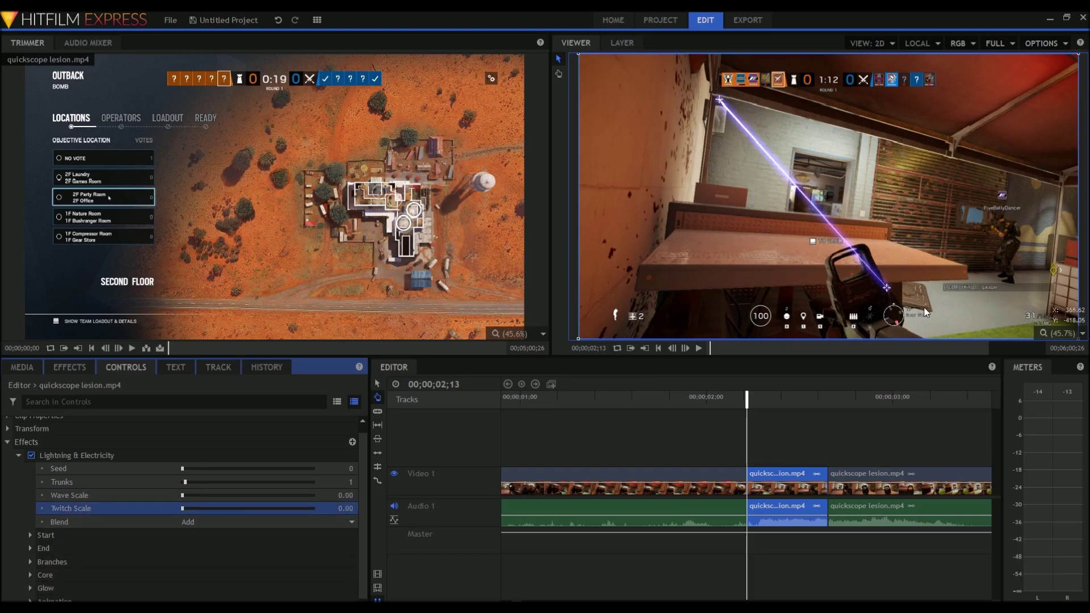
Step: Set the End Width of the lightning bolt to 1 so it matches the Start Width
click(30, 534)
scroll(233, 578, down, 2)
click(30, 497)
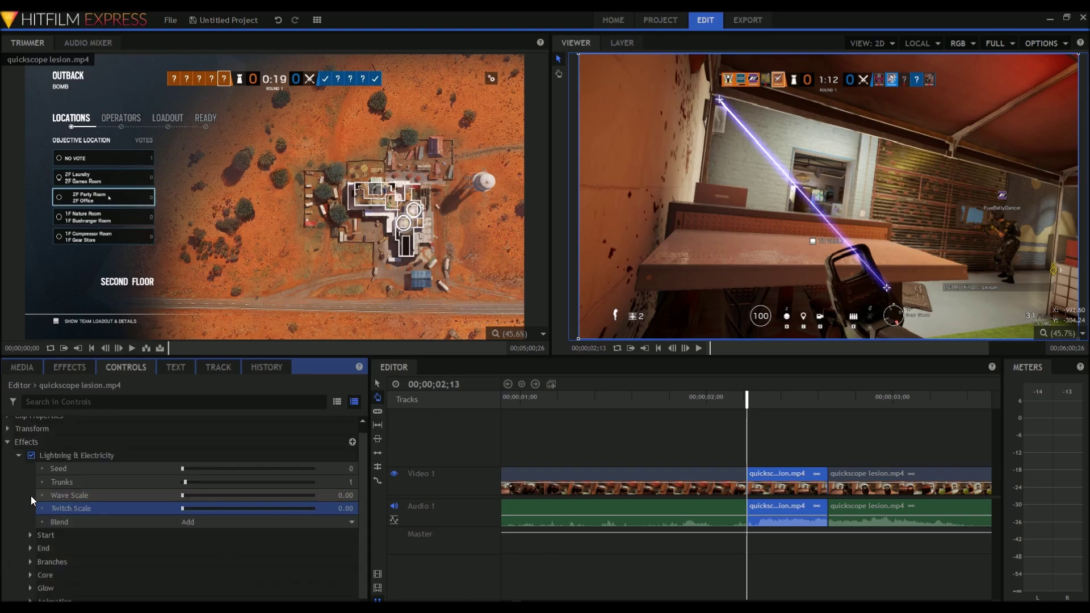
click(30, 548)
scroll(213, 547, down, 3)
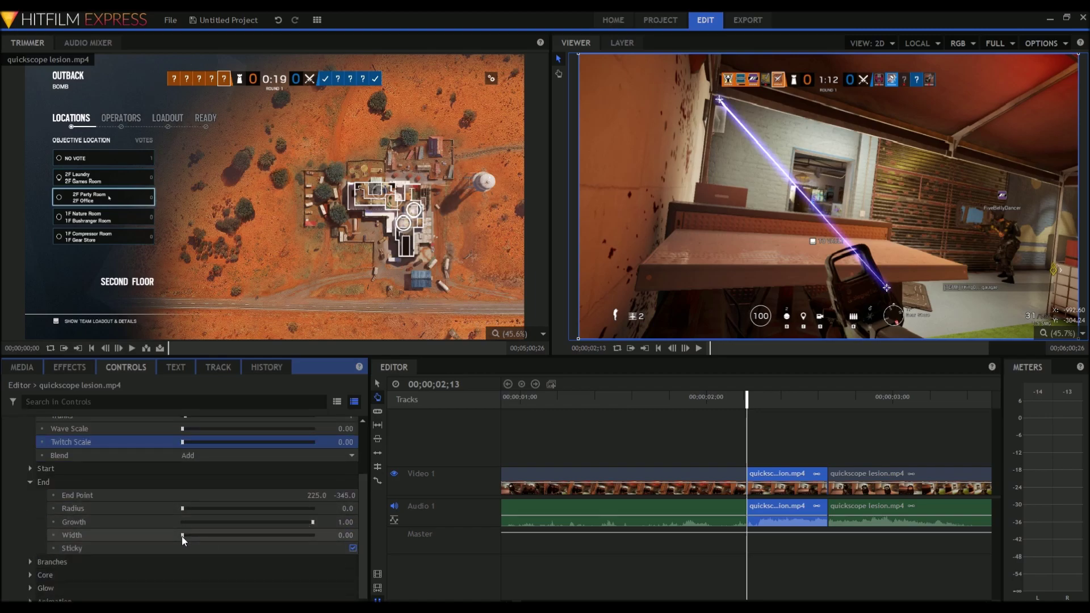
drag(182, 537, 200, 537)
click(29, 468)
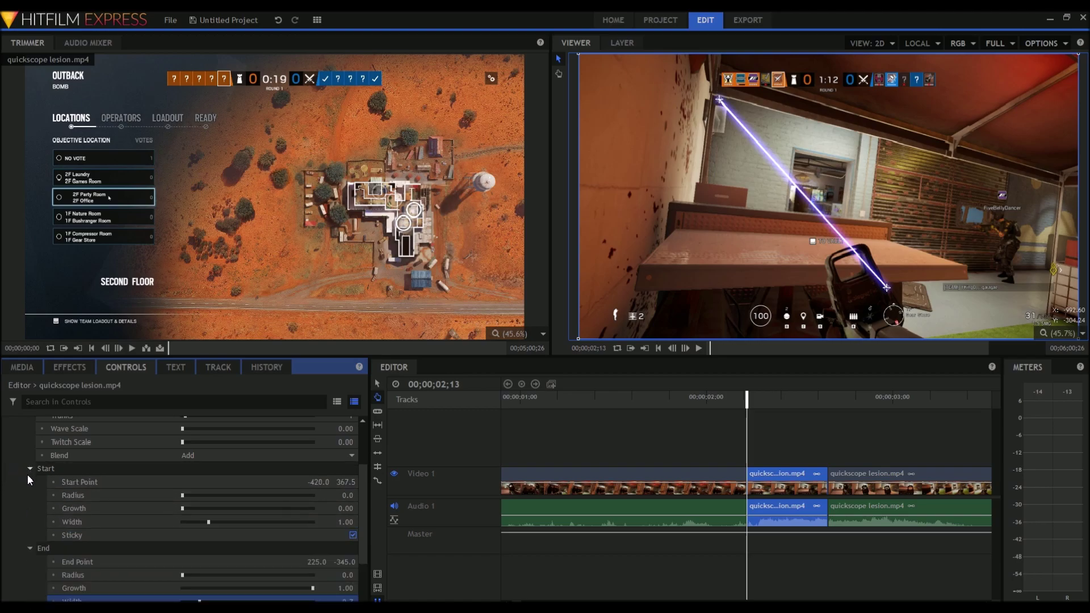
click(29, 469)
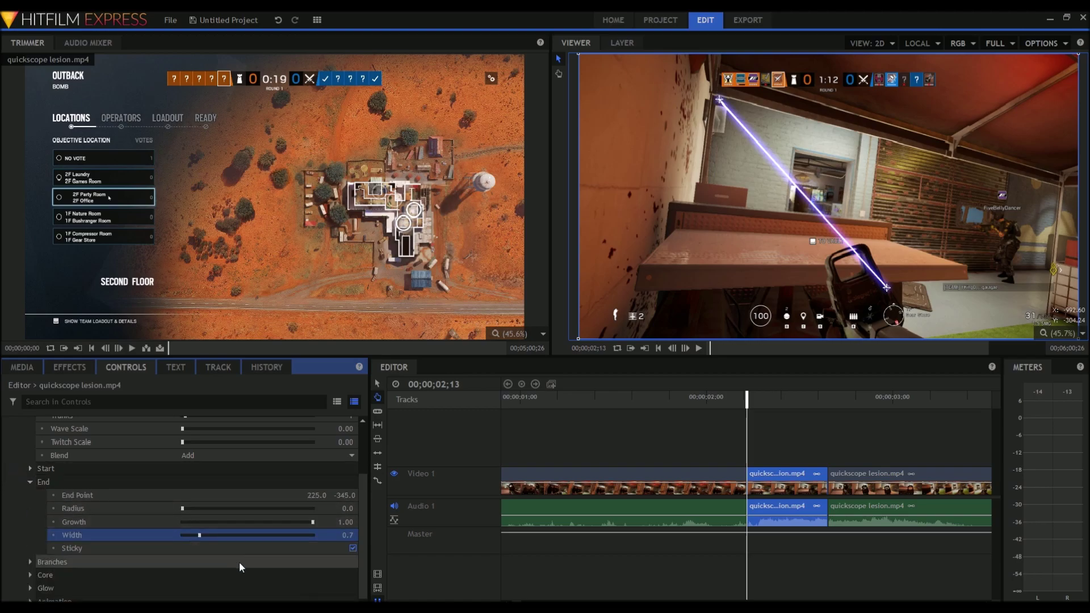
click(353, 533)
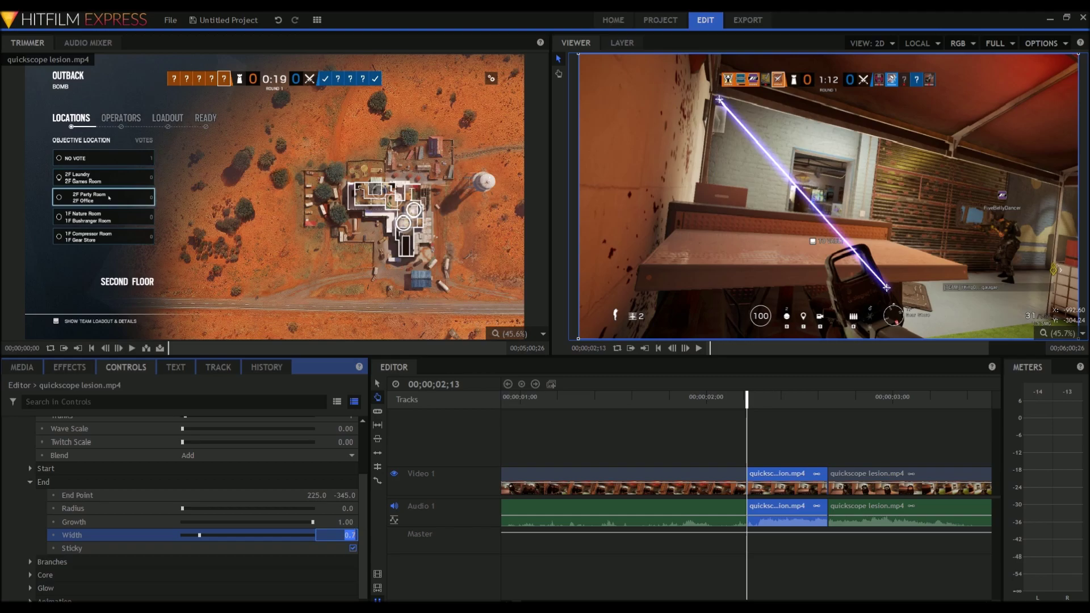
text(1)
click(24, 509)
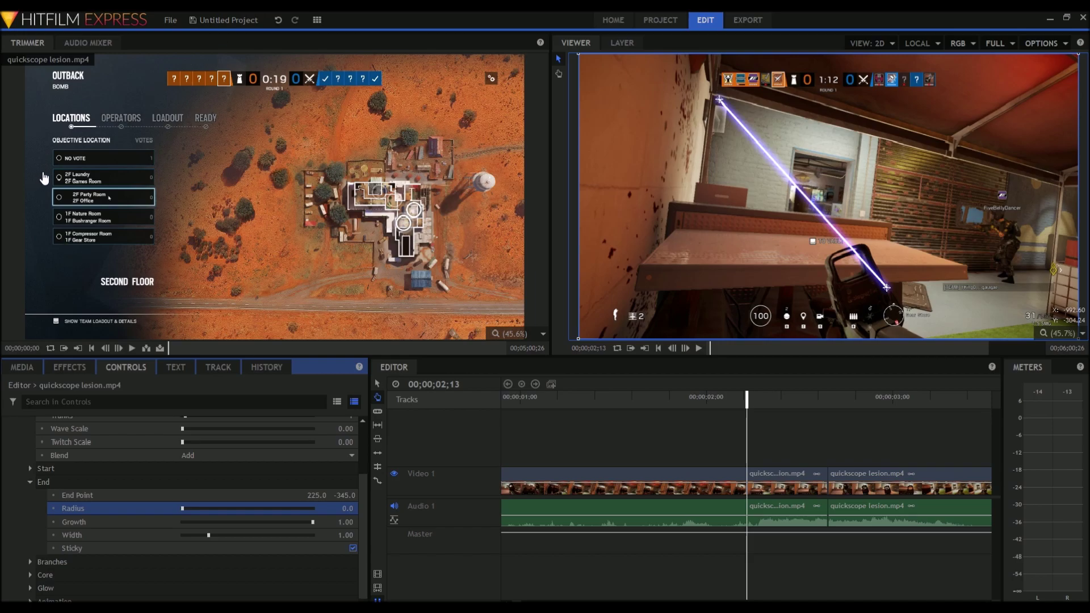
Step: Save the project as b and reselect the short middle segment
click(344, 219)
click(779, 478)
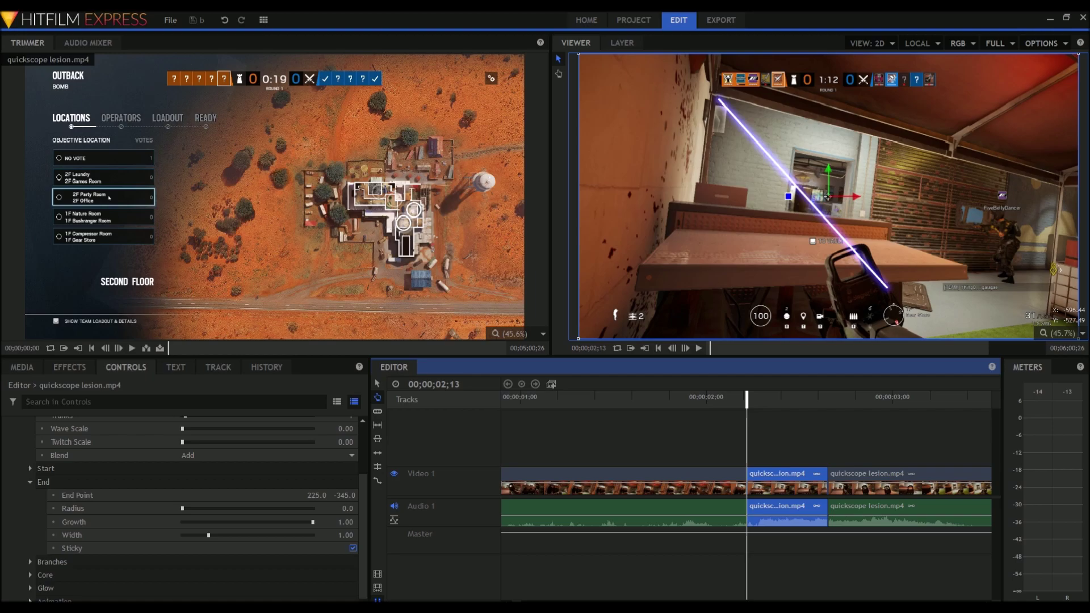
Step: Change the lightning bolt's glow color to orange-red (255, 85, 0) and check the beam up close
click(30, 601)
scroll(153, 594, down, 2)
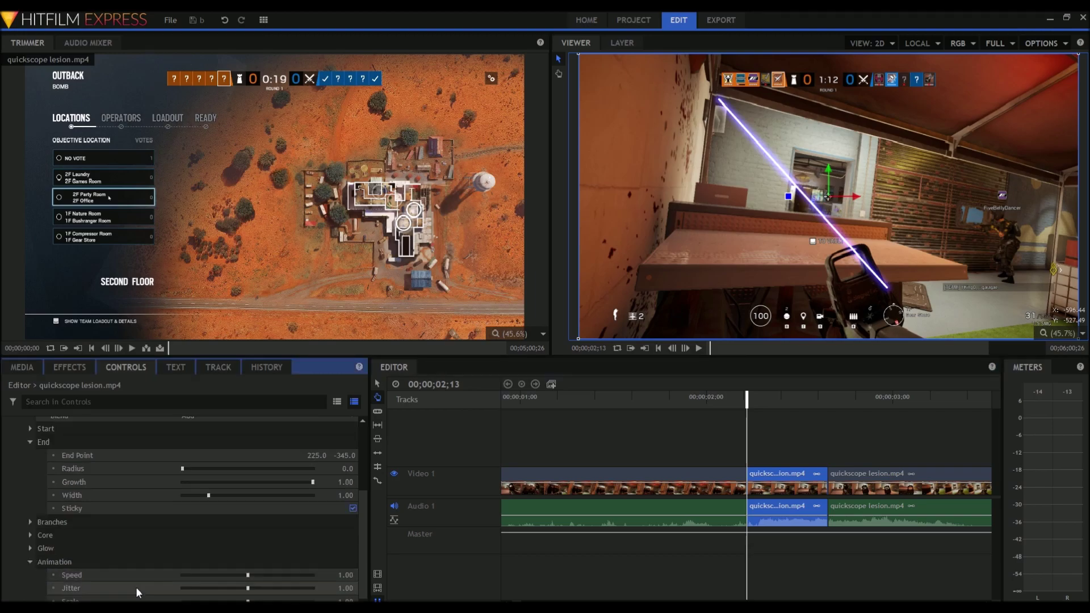
click(31, 563)
click(30, 588)
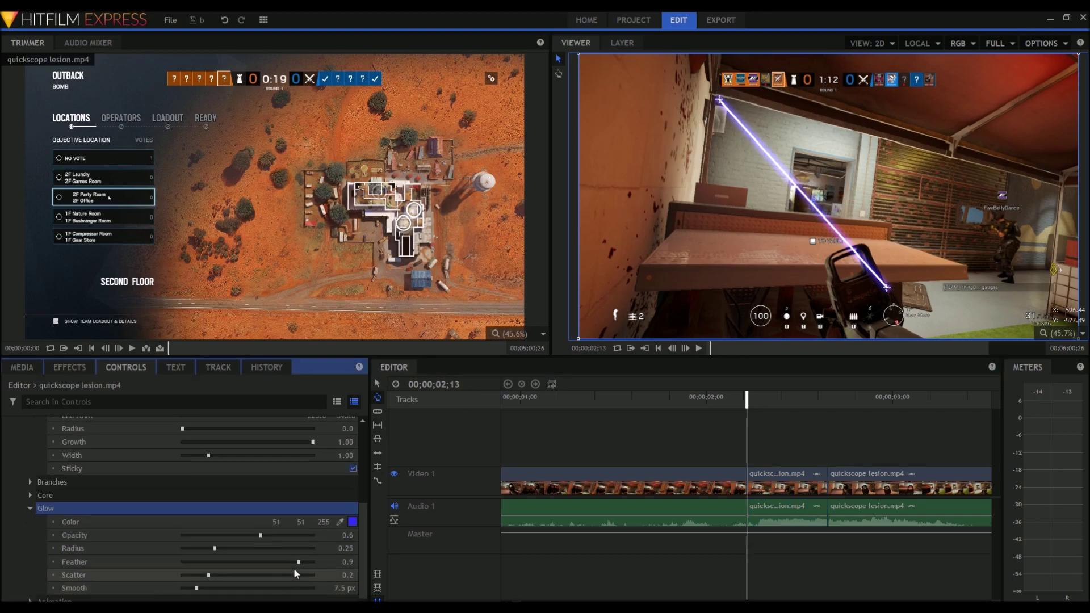
click(353, 522)
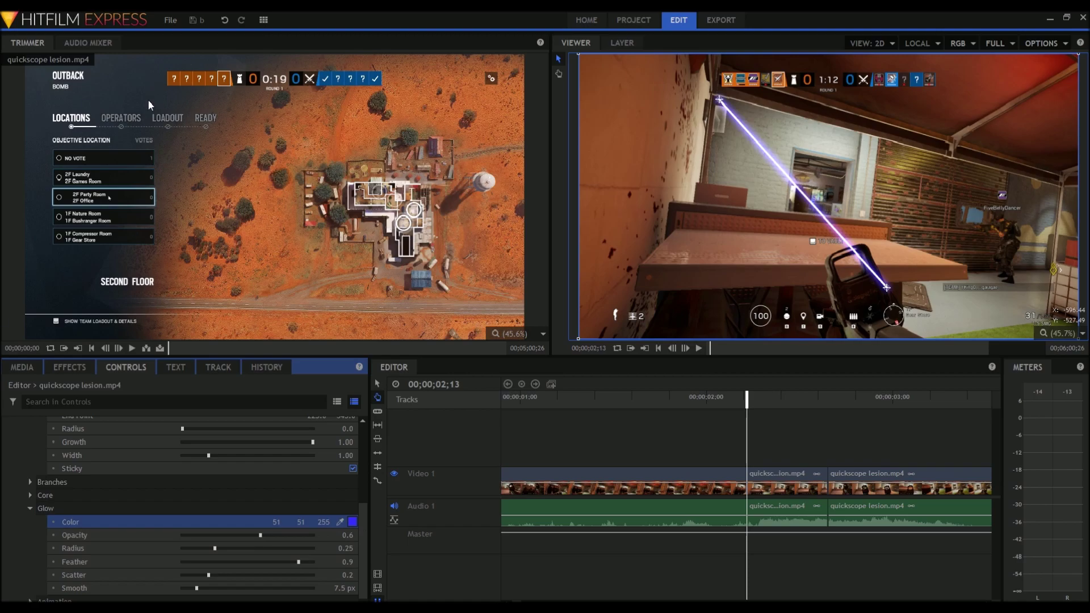
click(51, 53)
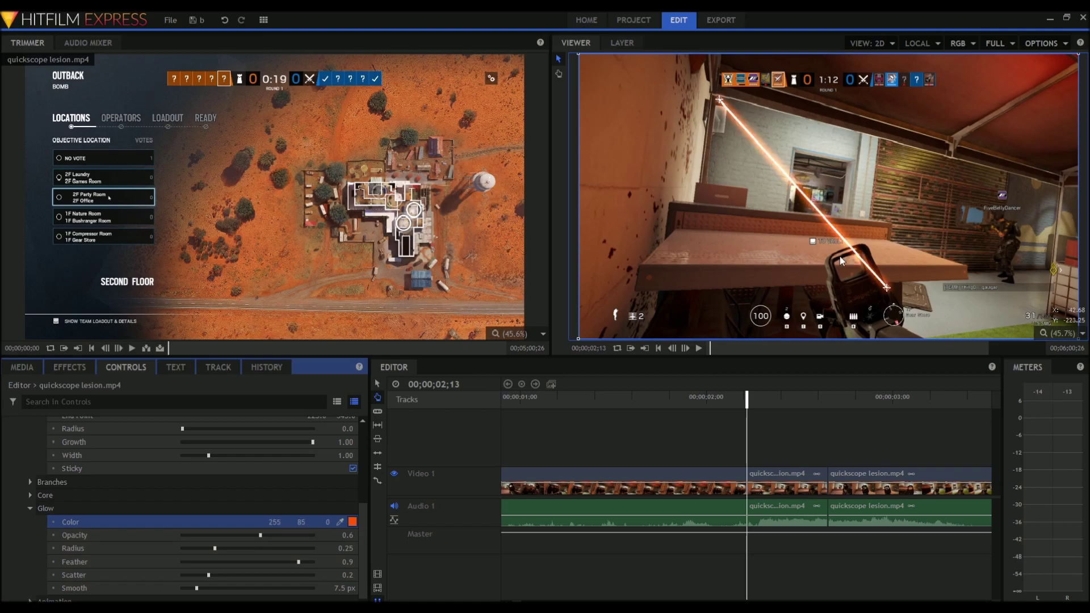
scroll(800, 192, up, 3)
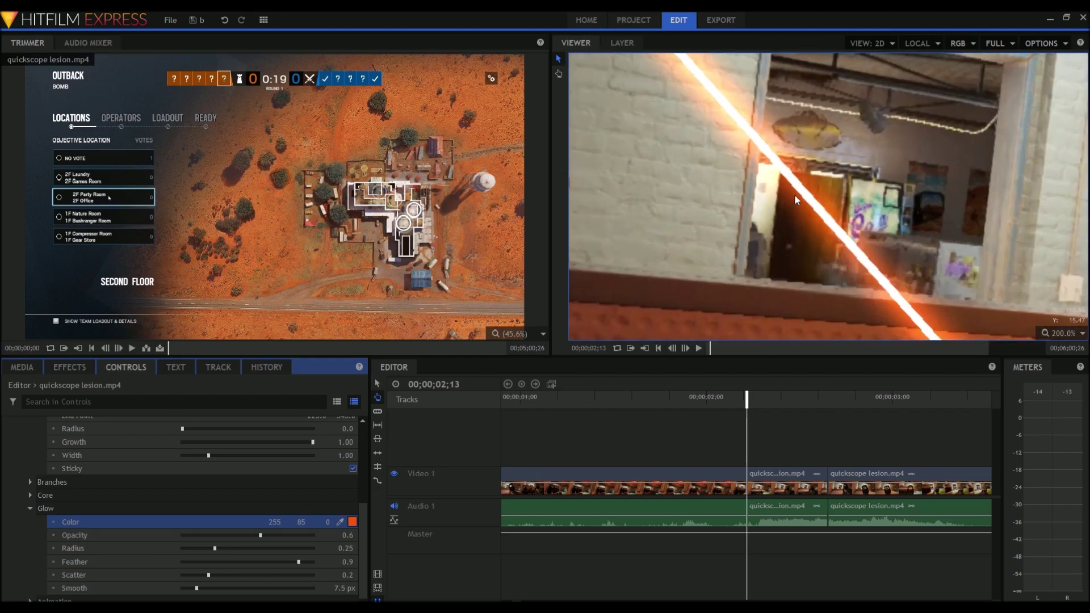
click(1052, 335)
click(1067, 474)
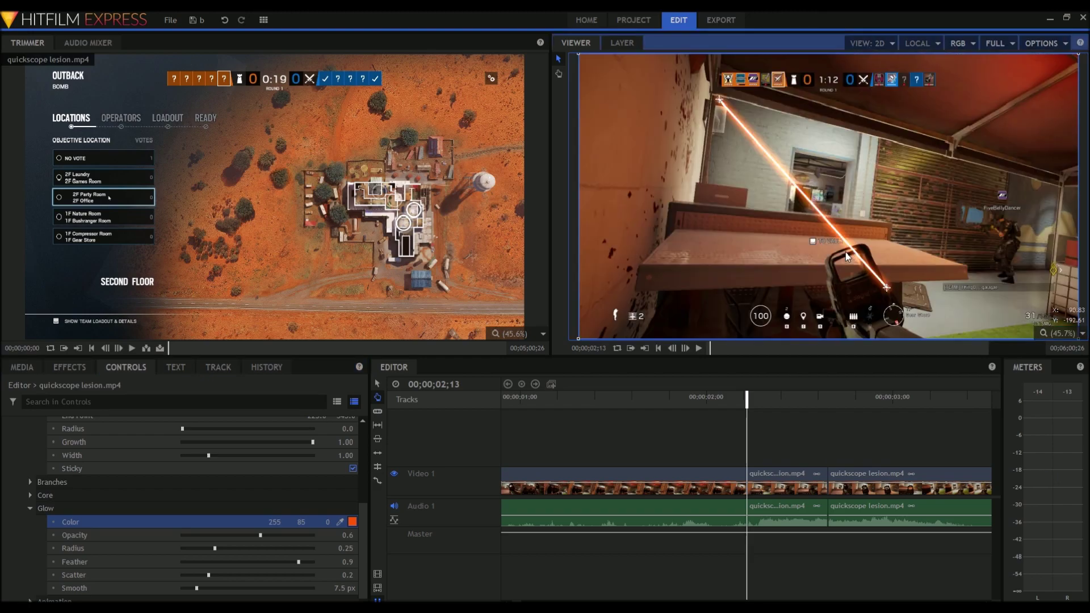
Step: Change the lightning bolt's core color to dark red (85, 0, 0)
click(29, 509)
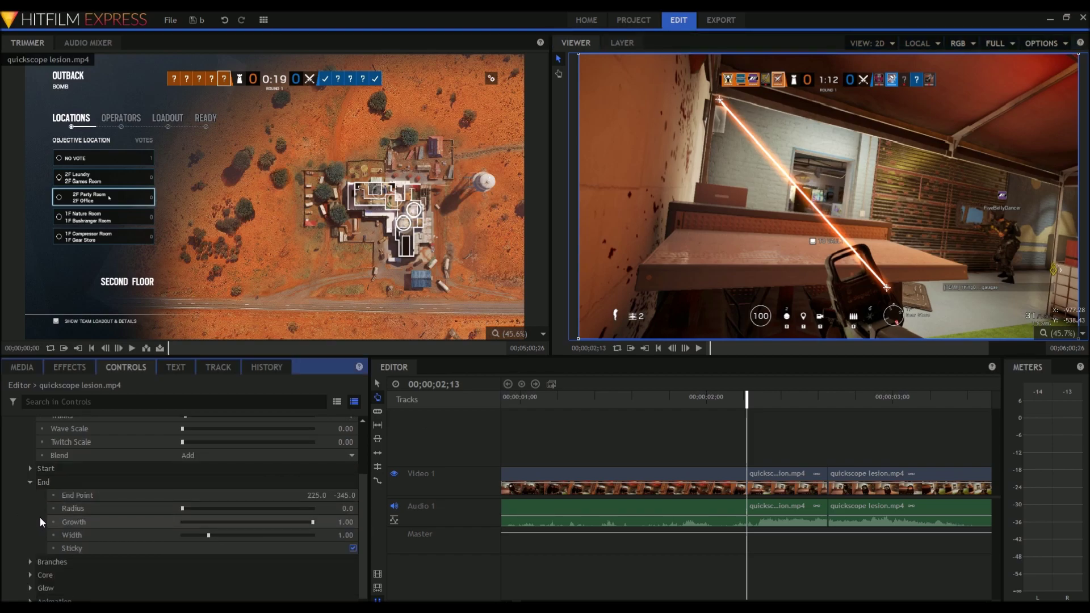
click(31, 575)
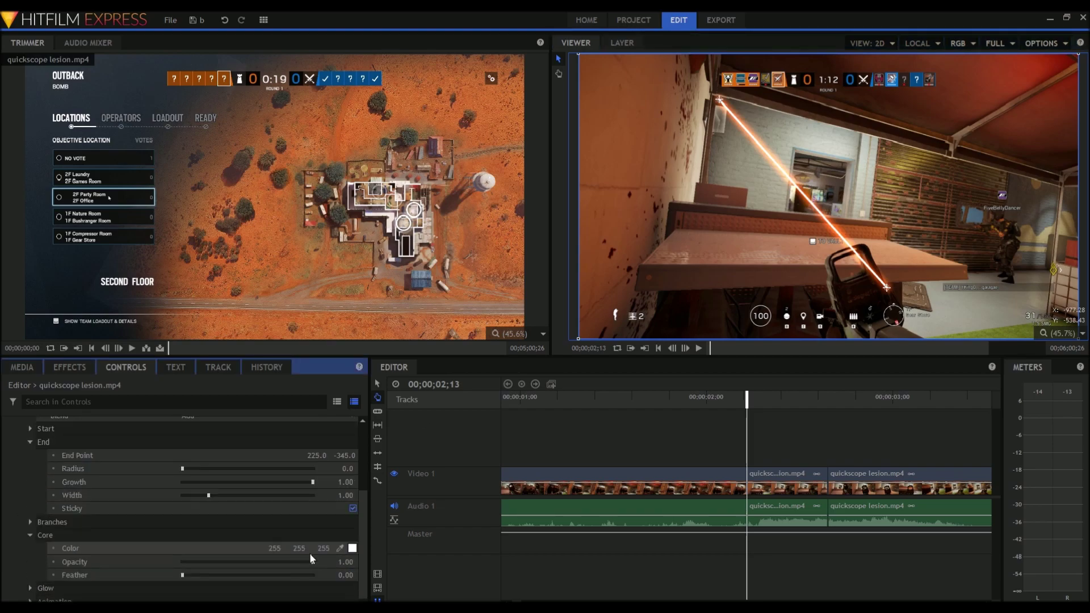
click(357, 547)
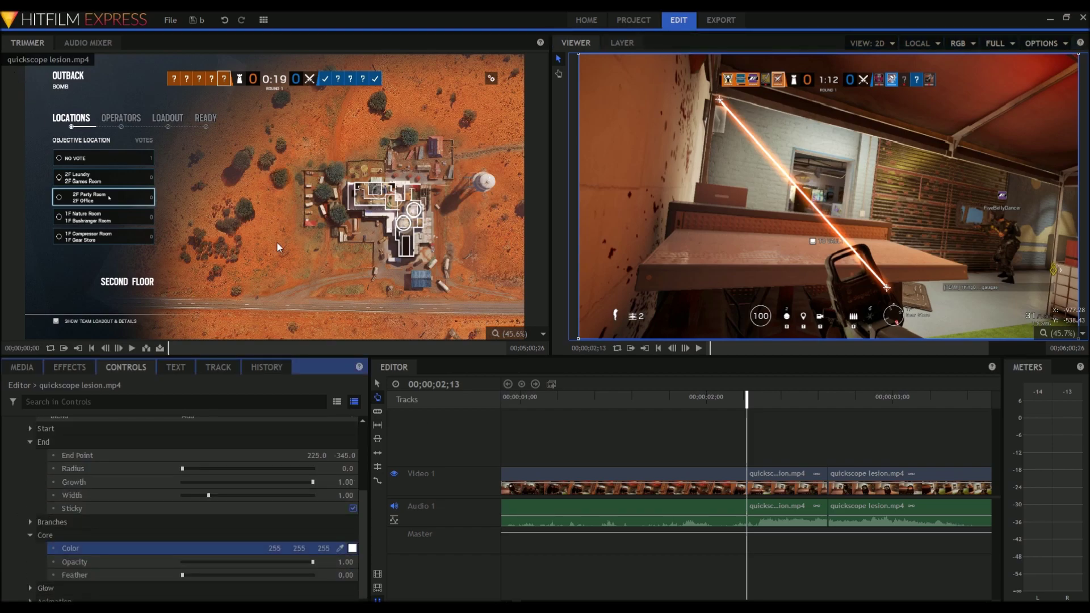
click(623, 419)
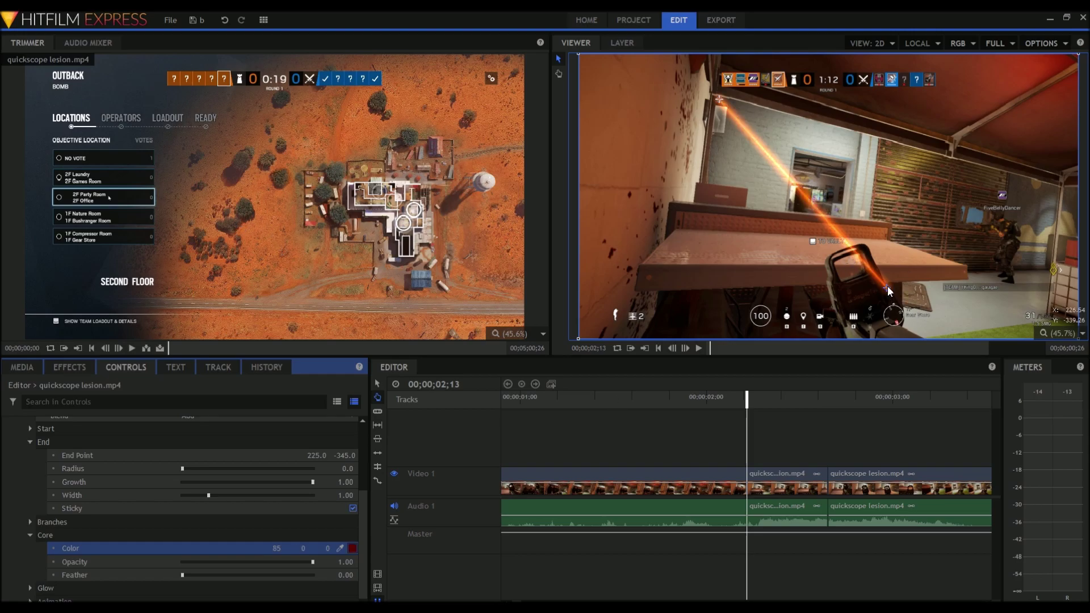
Step: Move both beam points to the gun barrel at the frame's lower edge, with the End Point at about 410.3, -564.6
drag(734, 107, 892, 319)
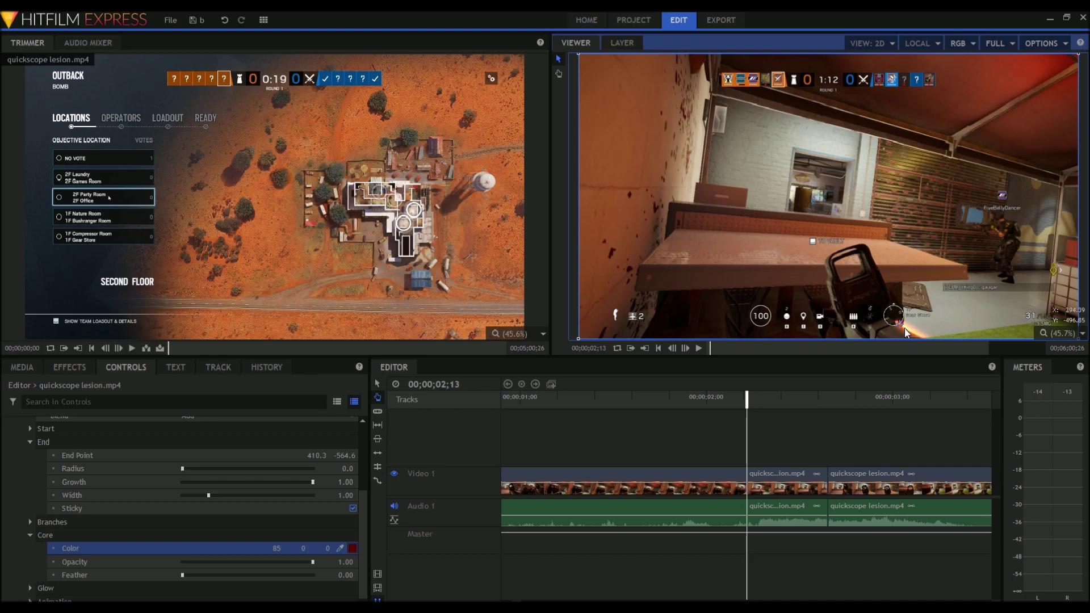
scroll(918, 335, up, 5)
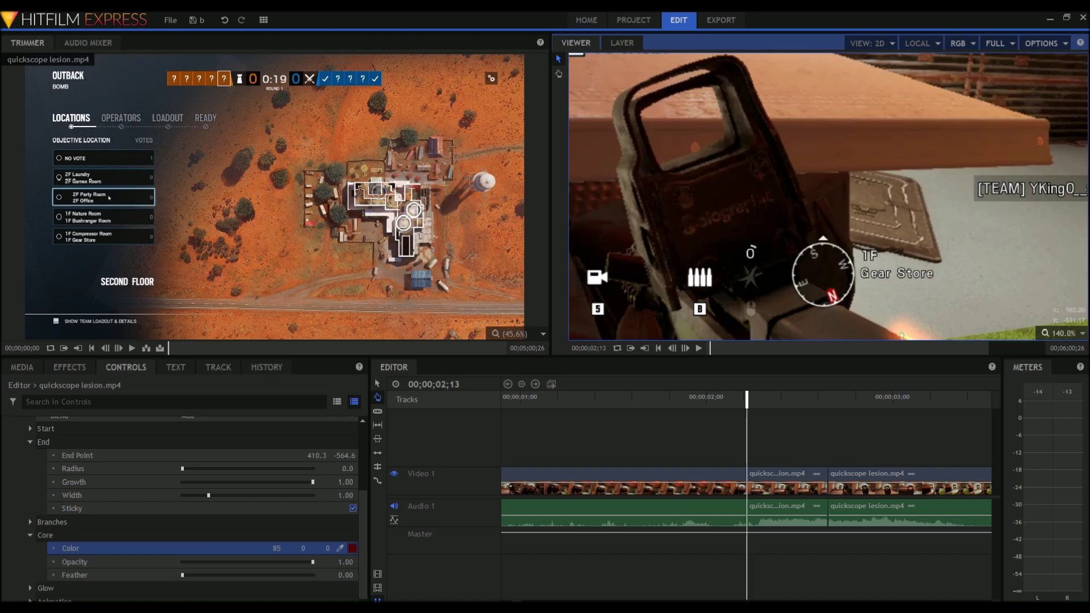
scroll(936, 324, down, 5)
scroll(925, 337, up, 7)
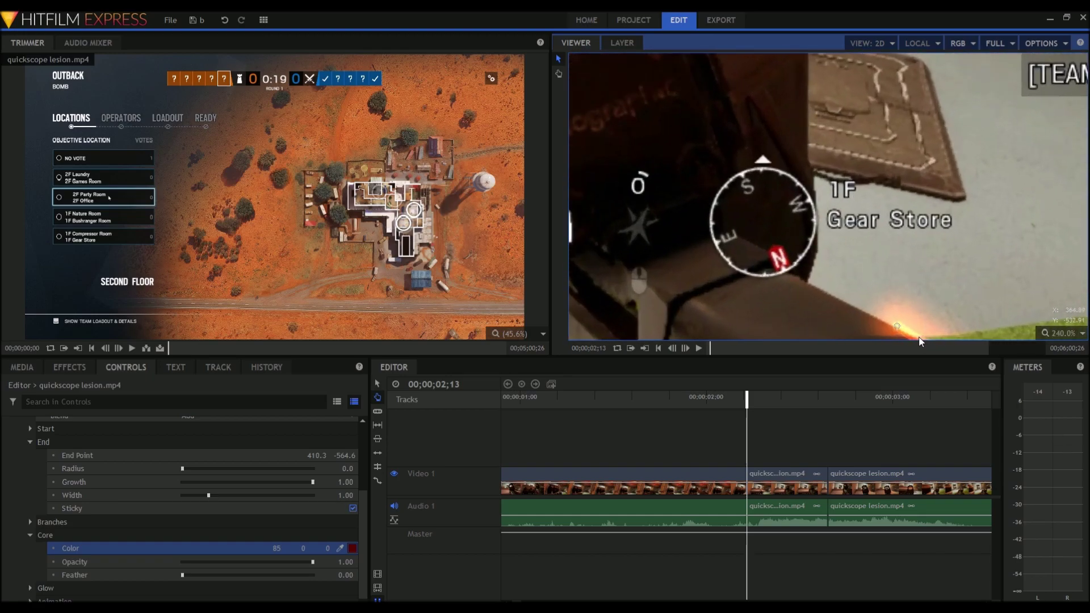
click(1064, 333)
click(1022, 460)
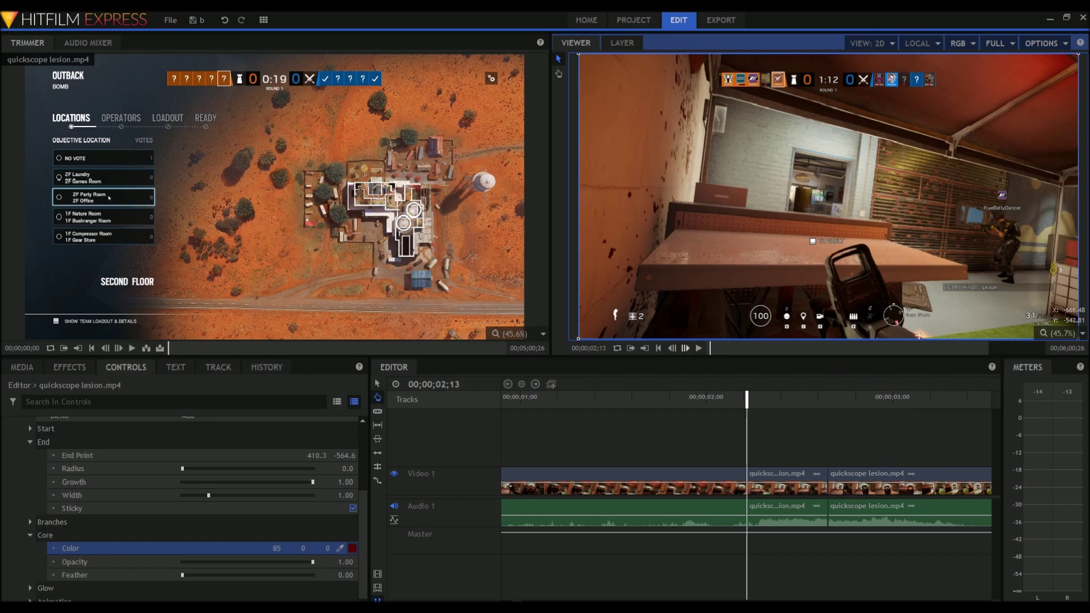
Step: Split the short segment at 00;00;02;14 and select the Lightning & Electricity effect on the part after the cut
click(685, 348)
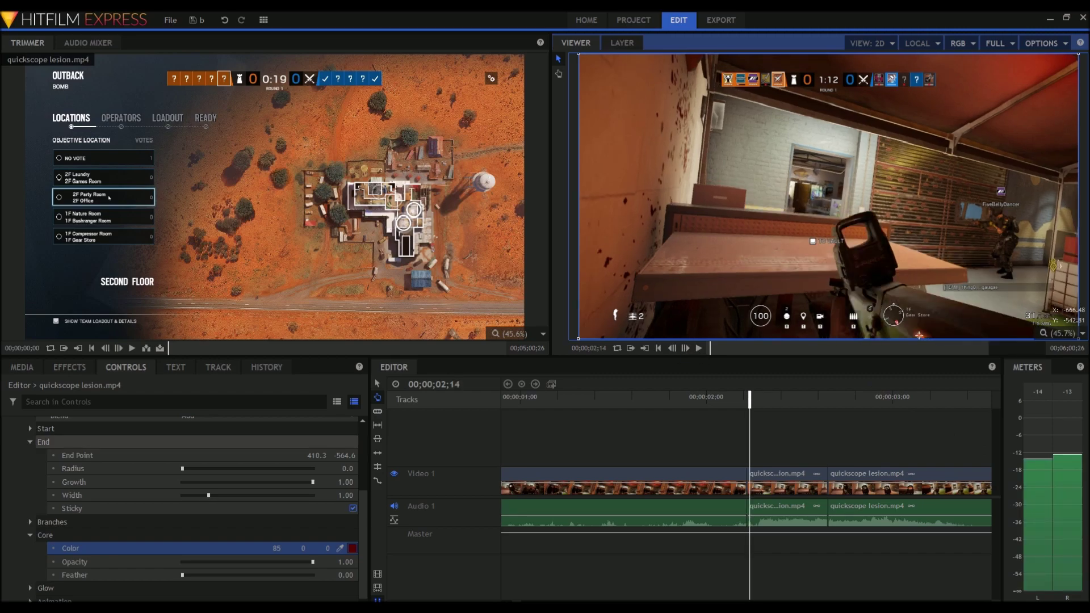
key(c)
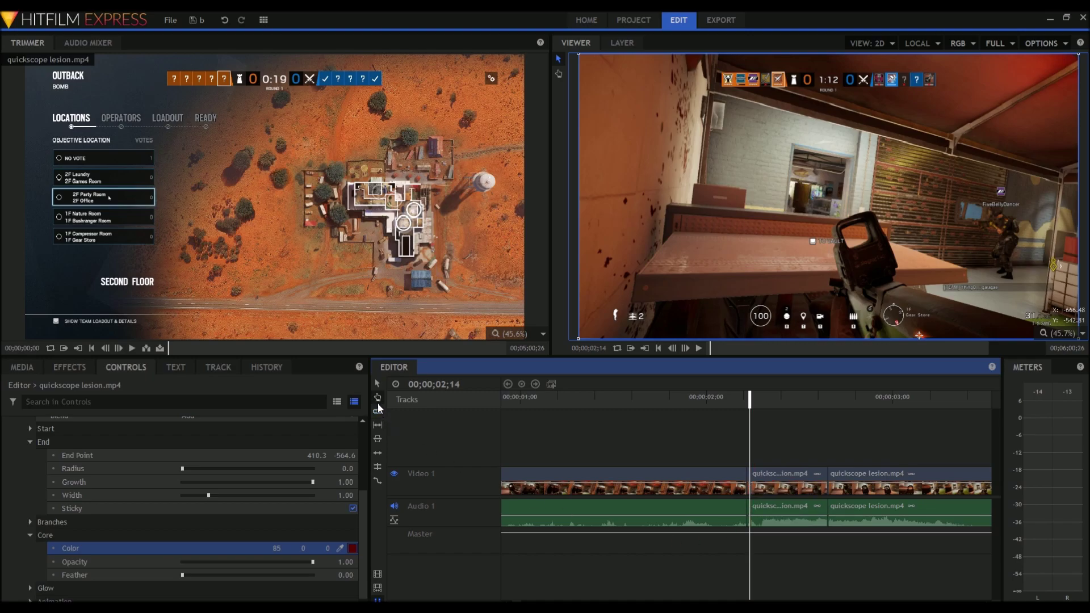
click(378, 399)
click(762, 476)
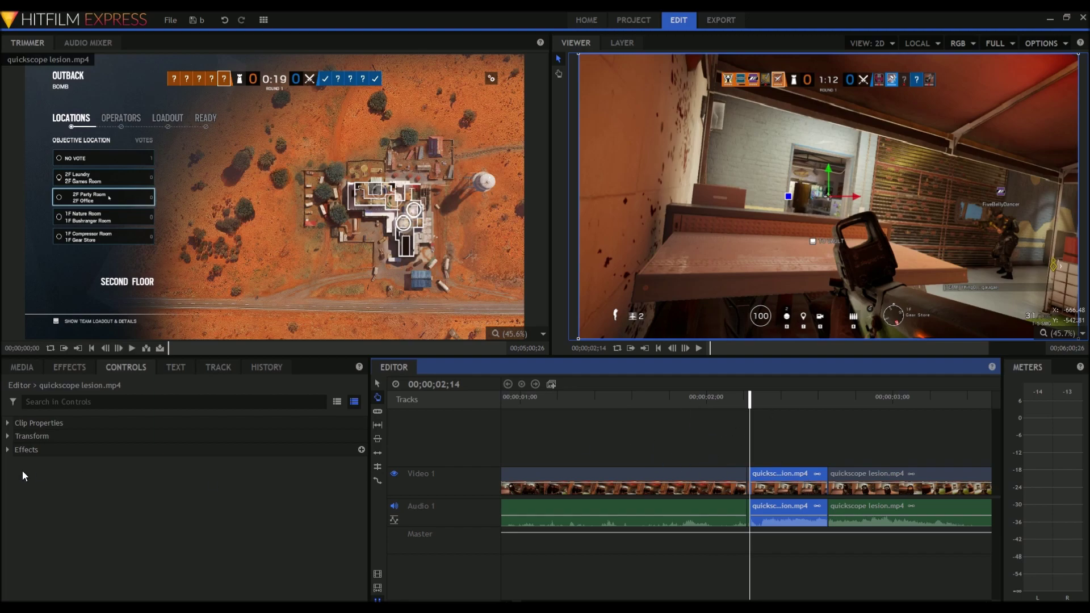
click(6, 449)
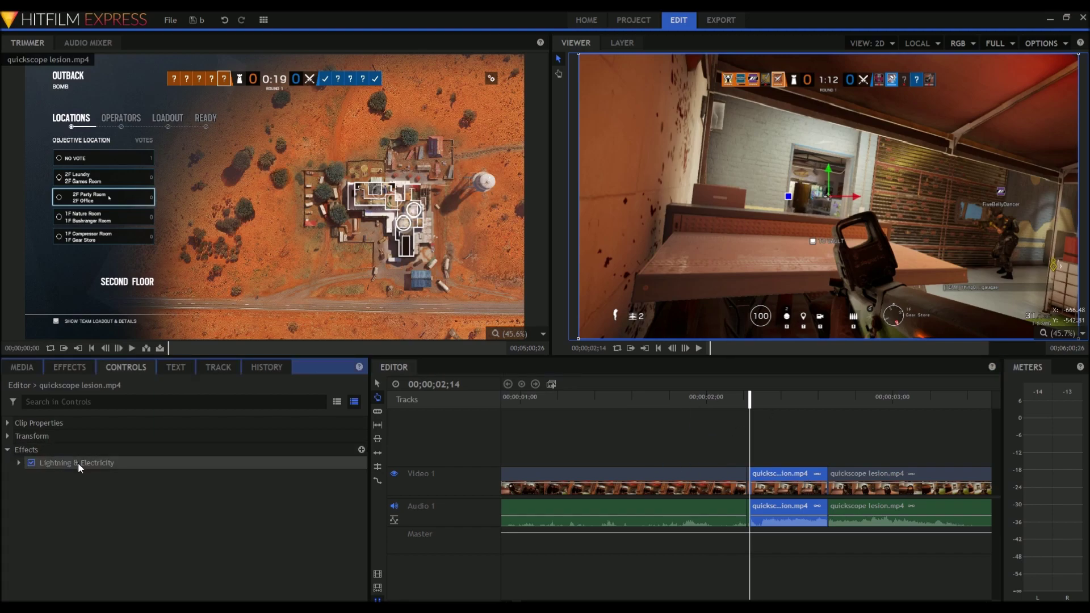
click(110, 463)
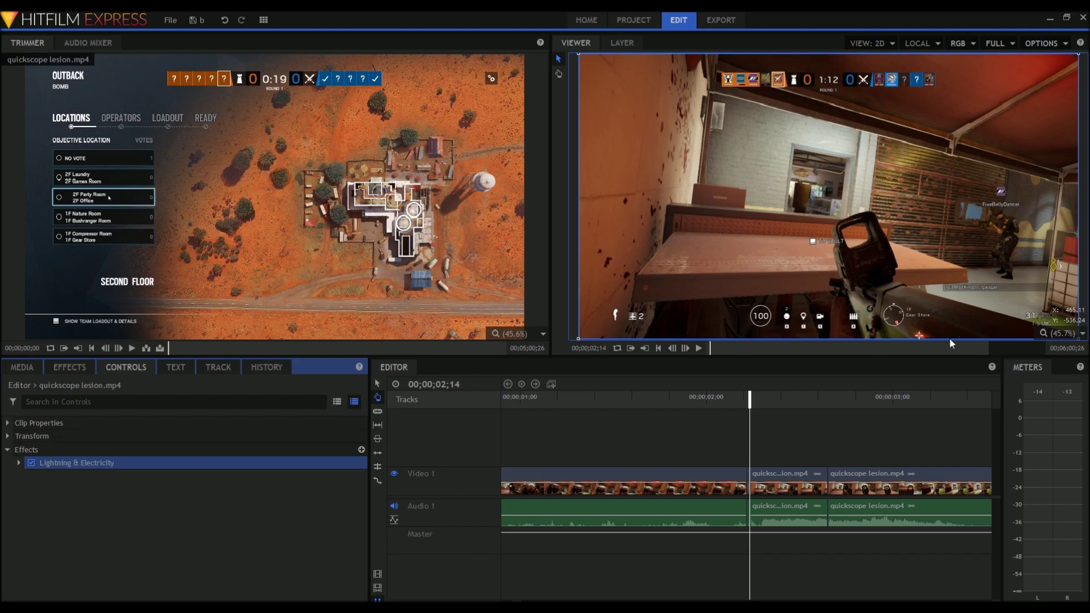
Step: Move both beam points to the gun barrel beside the ammo counter in the frame's lower right corner and save the project
click(919, 337)
drag(920, 336, 984, 310)
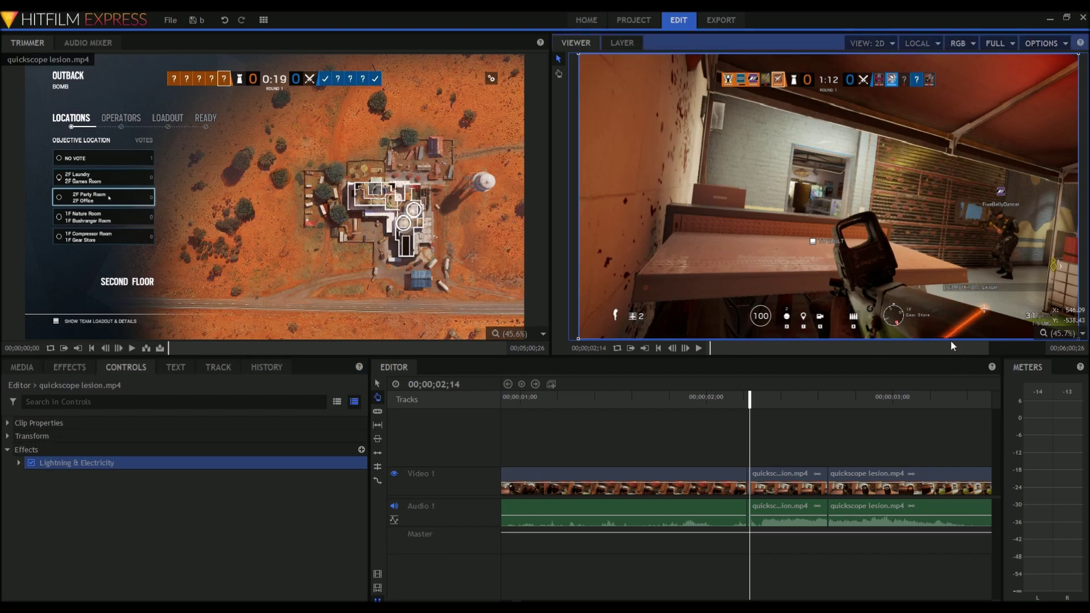
scroll(1021, 323, down, 3)
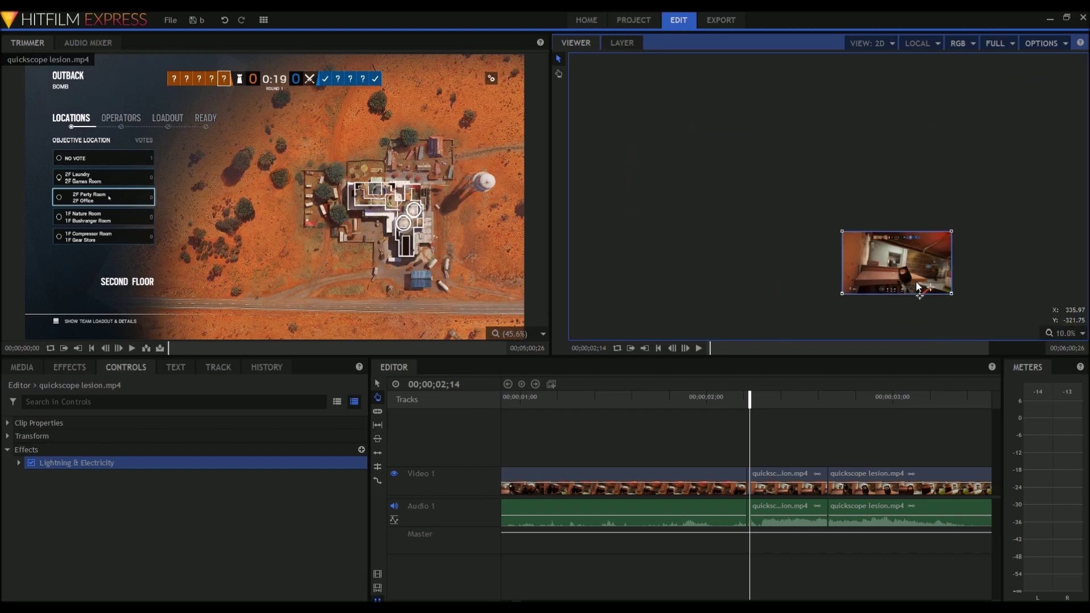
scroll(925, 297, up, 4)
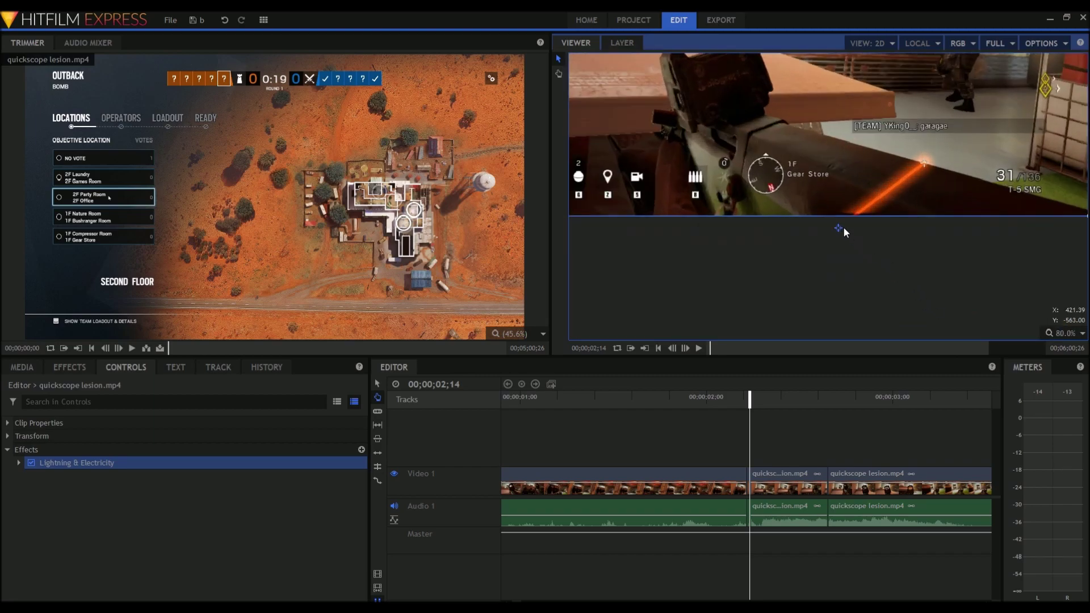
drag(843, 228, 1085, 244)
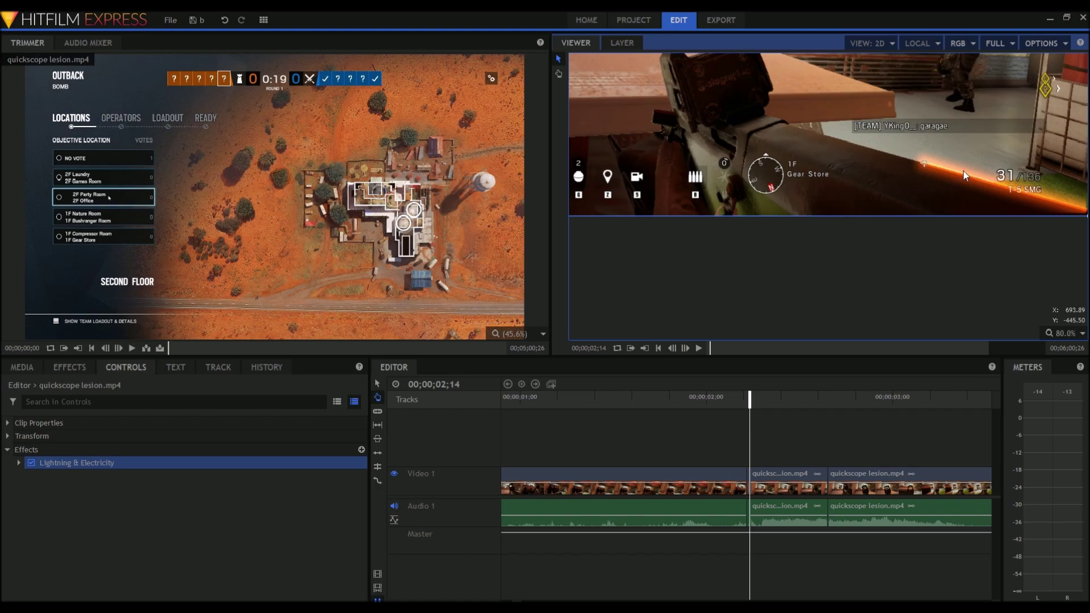
drag(928, 166, 1003, 189)
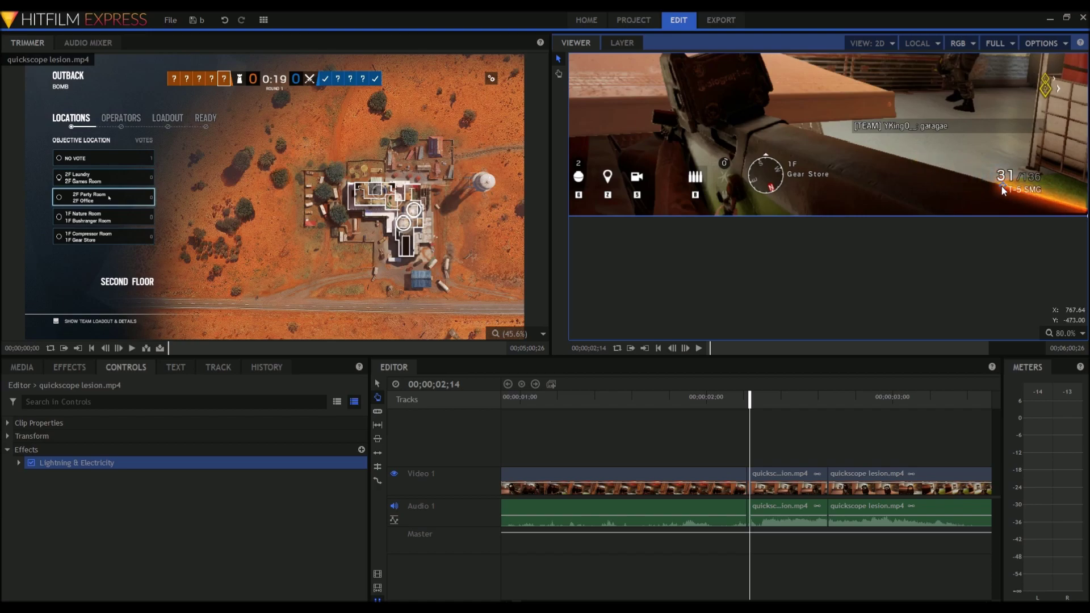
scroll(1075, 337, down, 5)
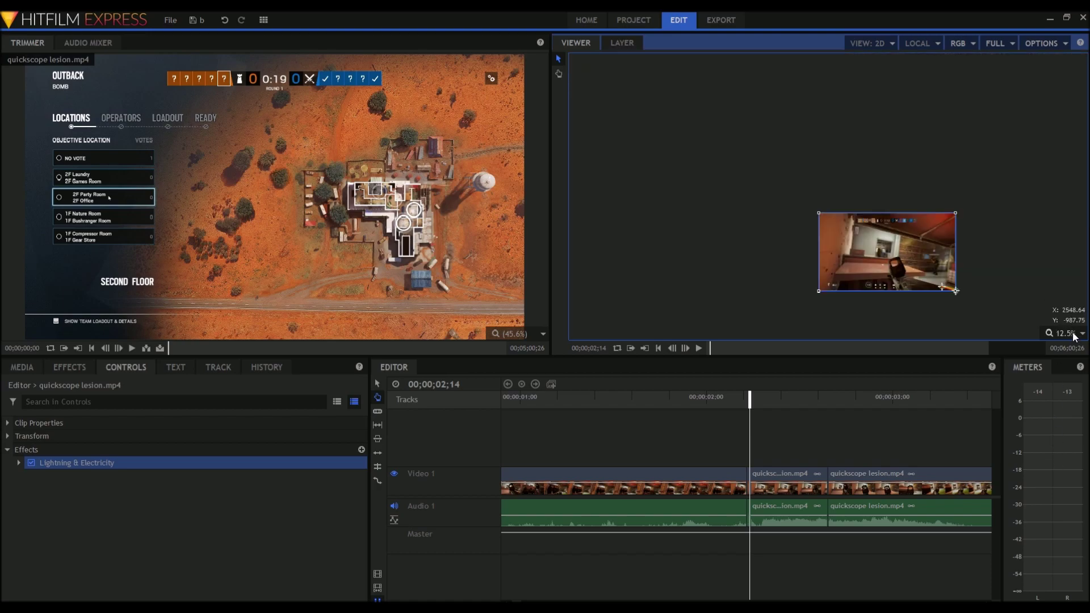
scroll(1070, 335, up, 2)
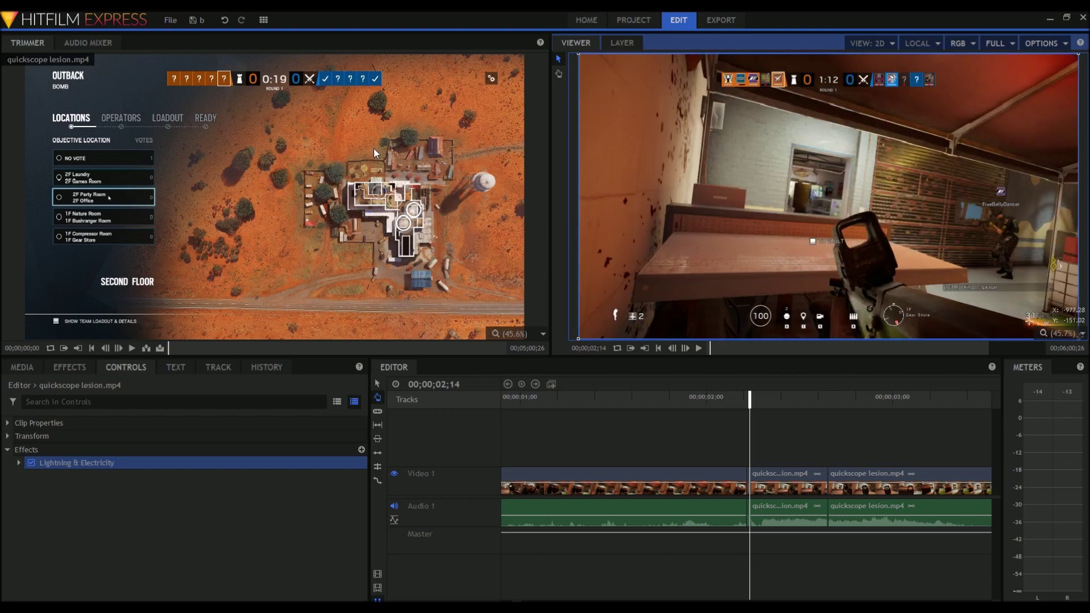
click(193, 23)
Step: Advance one frame and split the segment again at 00;00;02;15
click(685, 348)
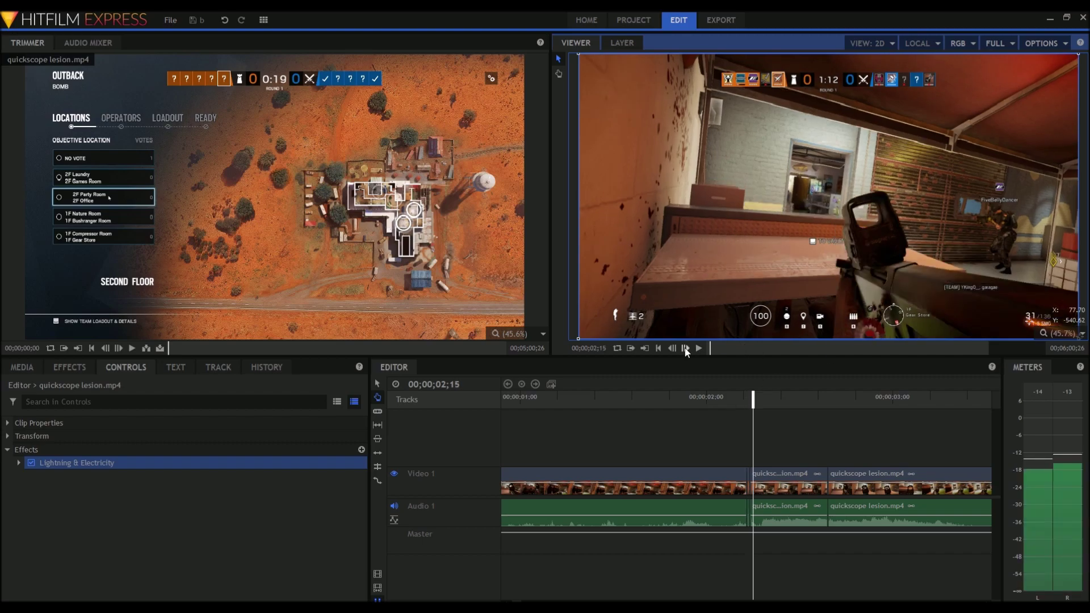
click(379, 412)
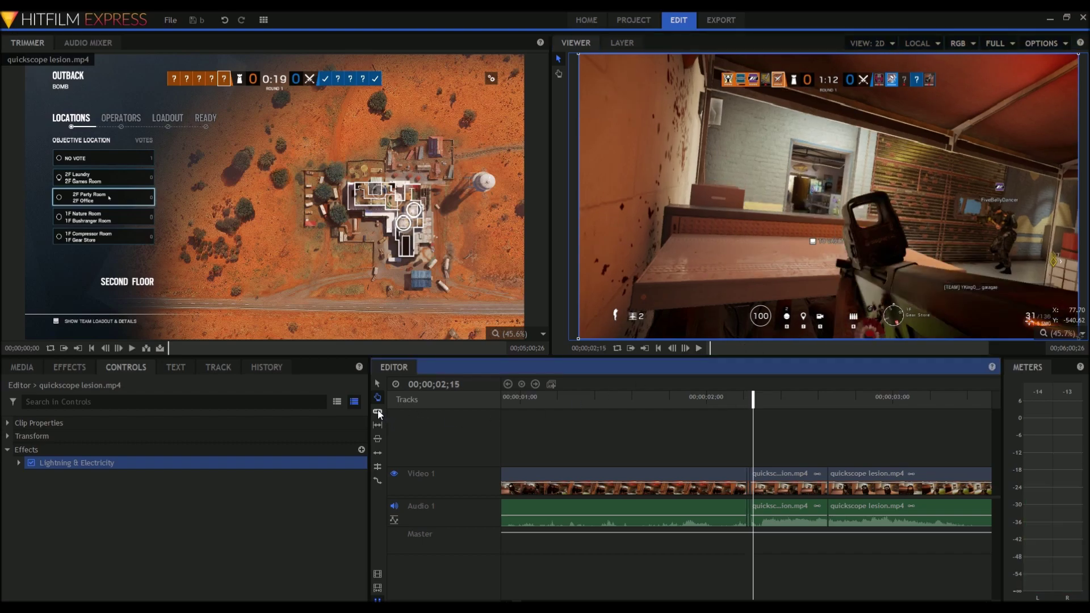
click(753, 482)
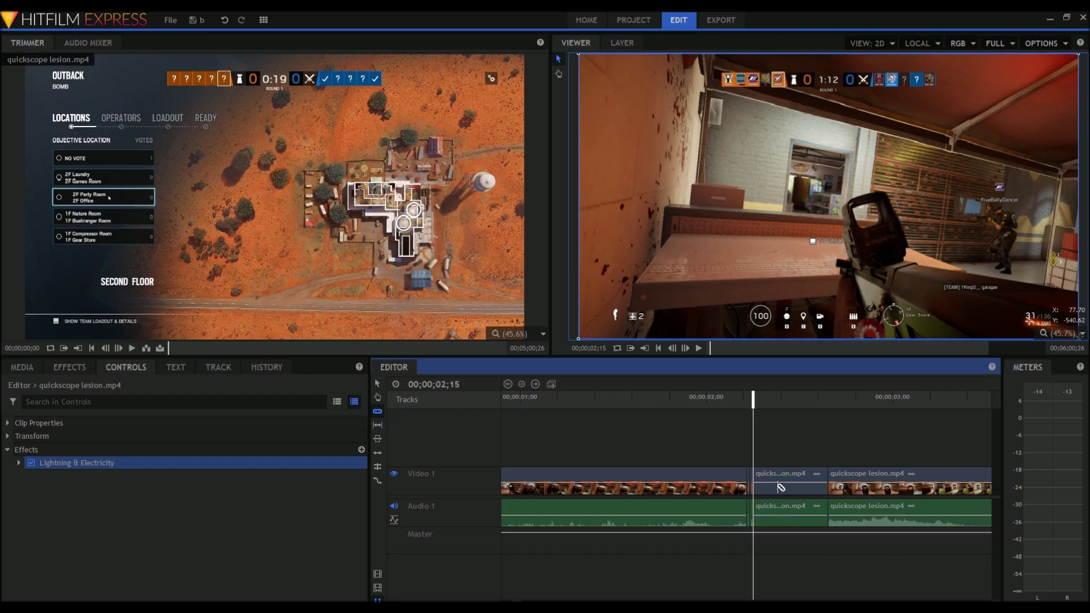
click(378, 397)
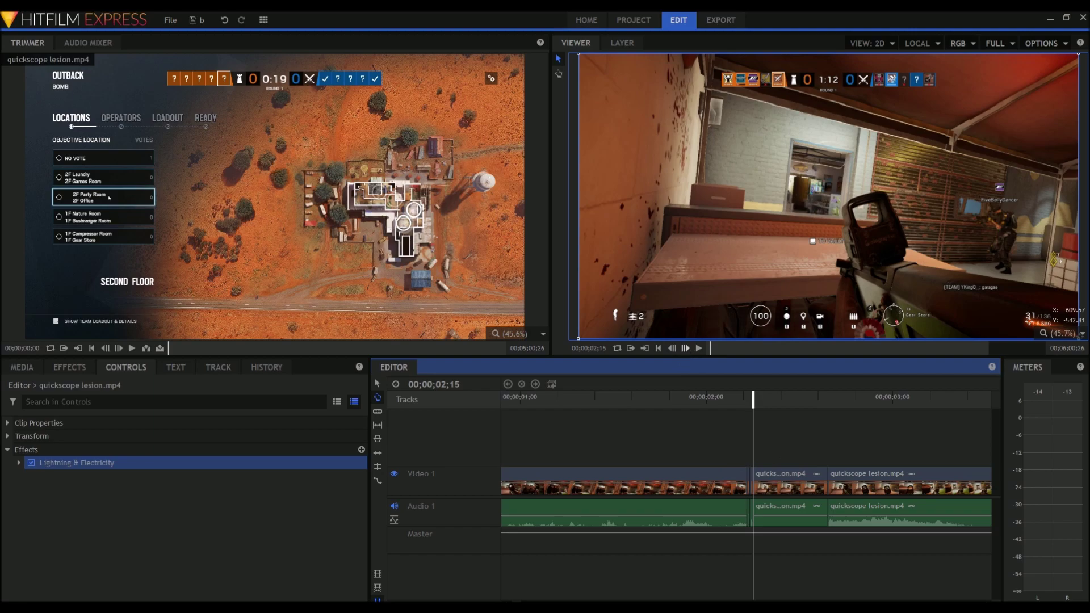
Step: Examine the gun's movement frame by frame after the cut and return to 00;00;02;15
click(685, 348)
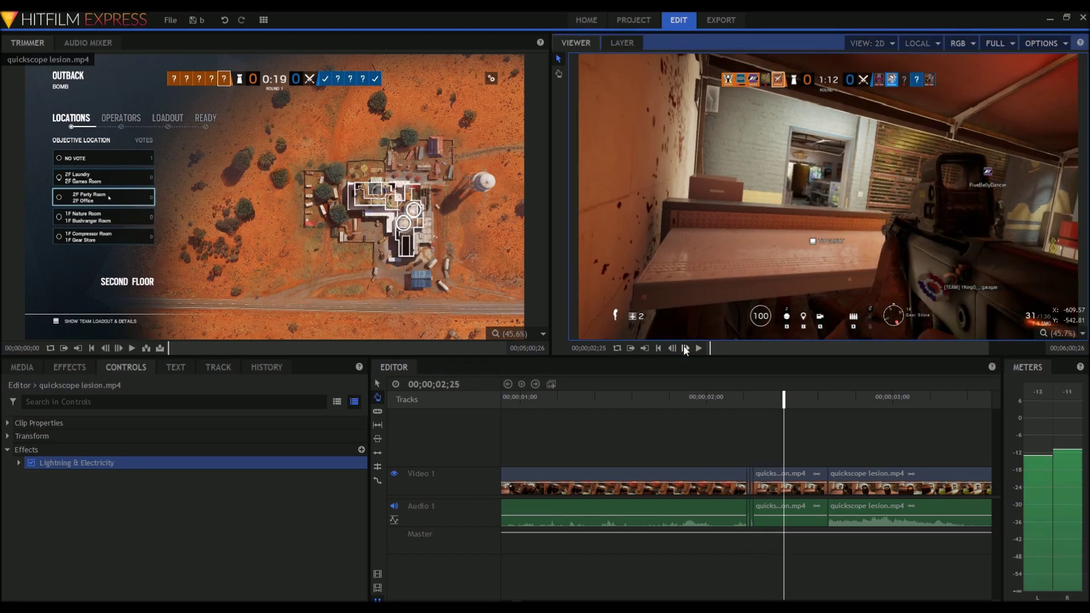
click(685, 348)
click(685, 347)
click(674, 350)
click(674, 349)
click(674, 349)
click(674, 349)
click(675, 350)
double_click(674, 350)
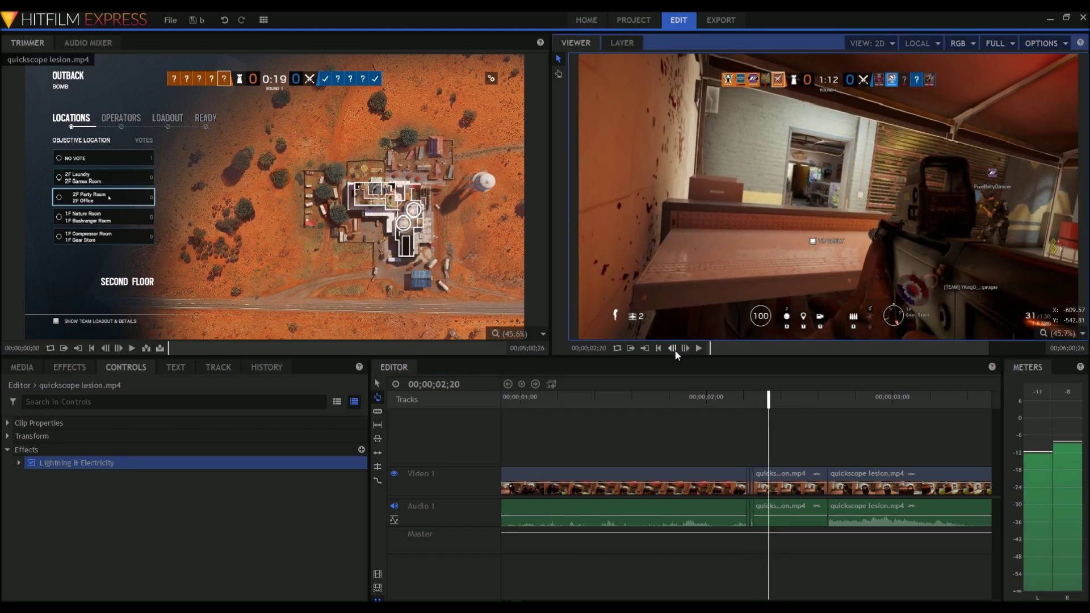
click(675, 349)
click(674, 349)
click(674, 350)
click(674, 350)
click(674, 349)
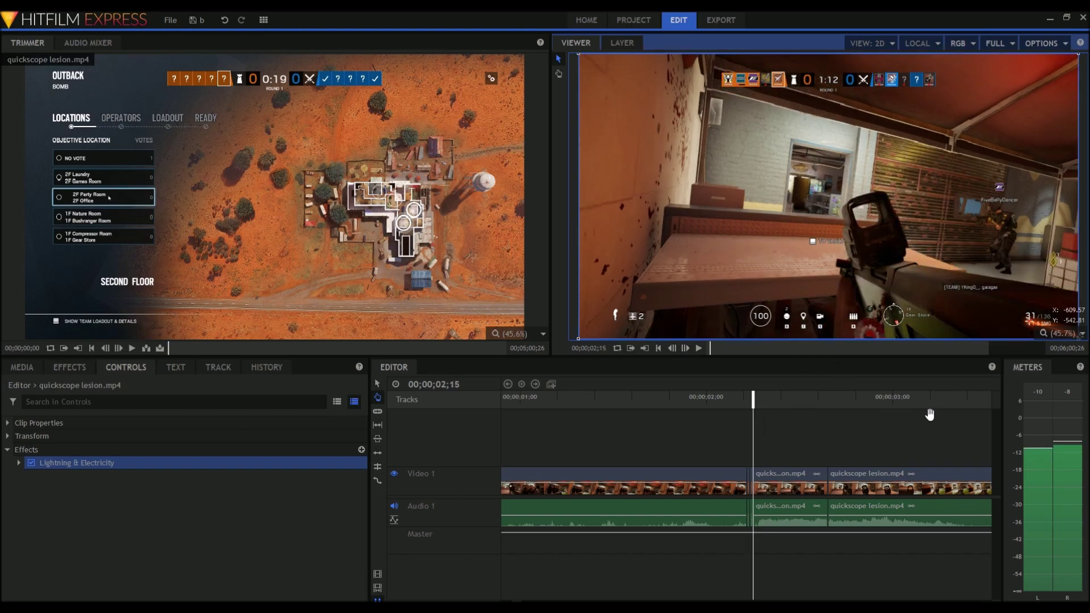
Step: Select the Lightning & Electricity effect on the short segment from 00;00;02;15 and move the beam's inner point up onto the gun barrel's top edge
click(773, 469)
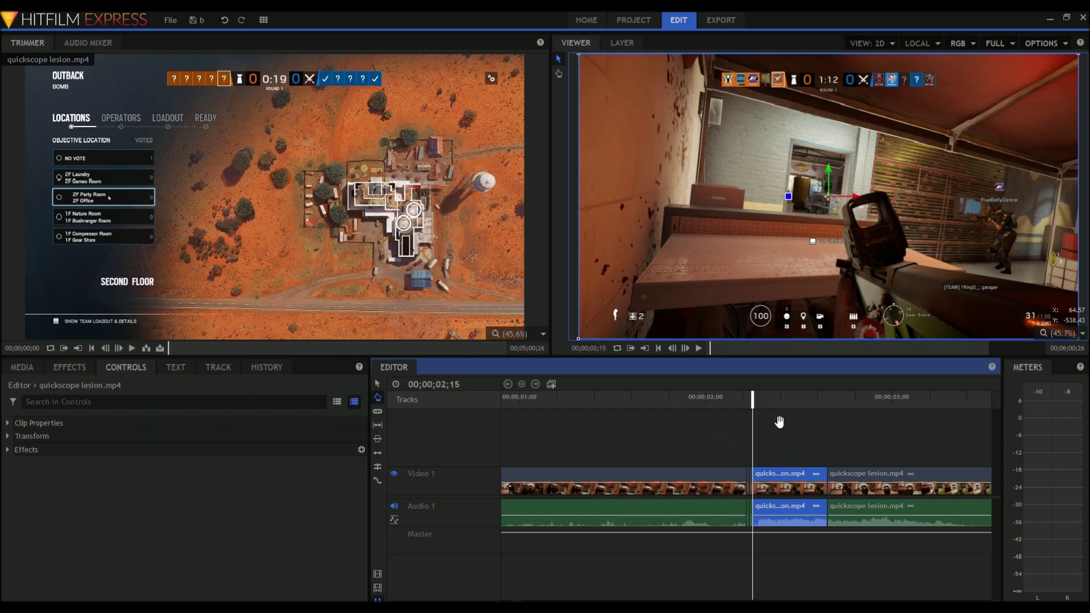
click(8, 450)
click(142, 468)
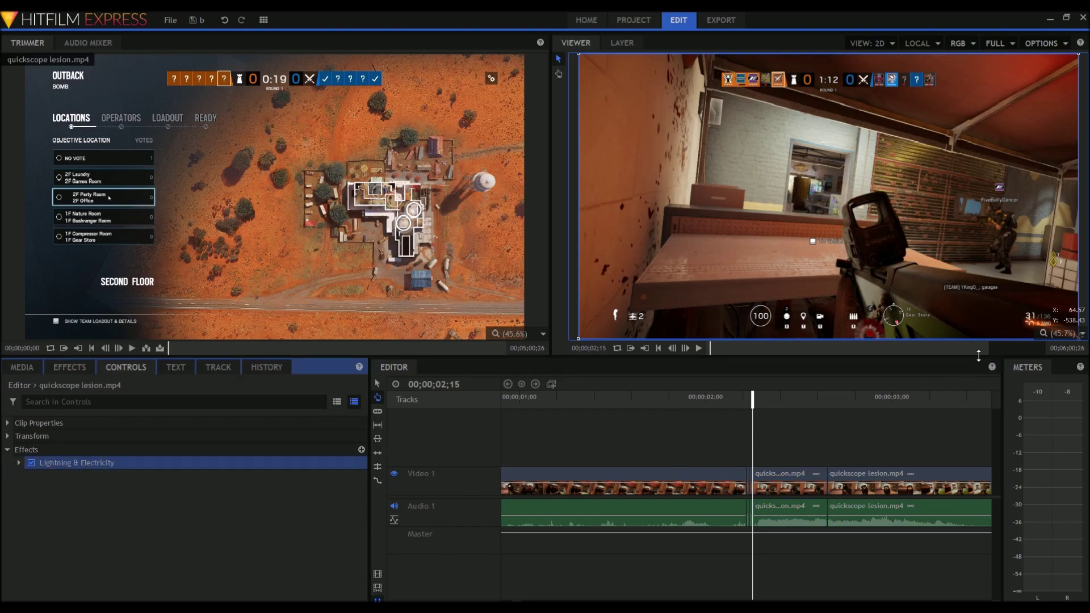
drag(1028, 322, 1013, 281)
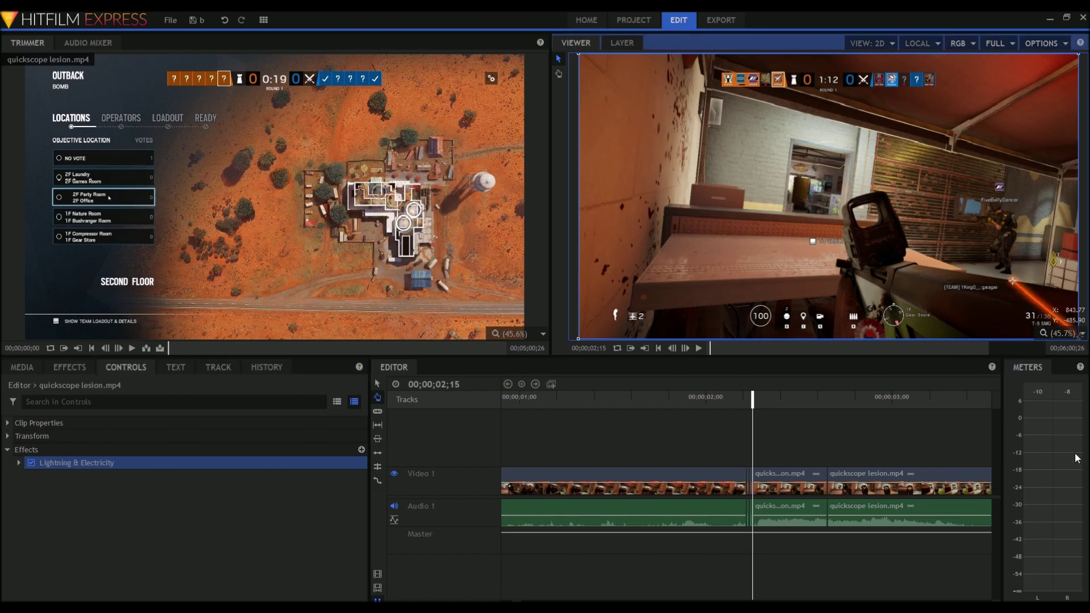
Step: Move the beam's outer point up from the footage's lower corner to its right edge, in line with the gun barrel
scroll(1004, 298, down, 3)
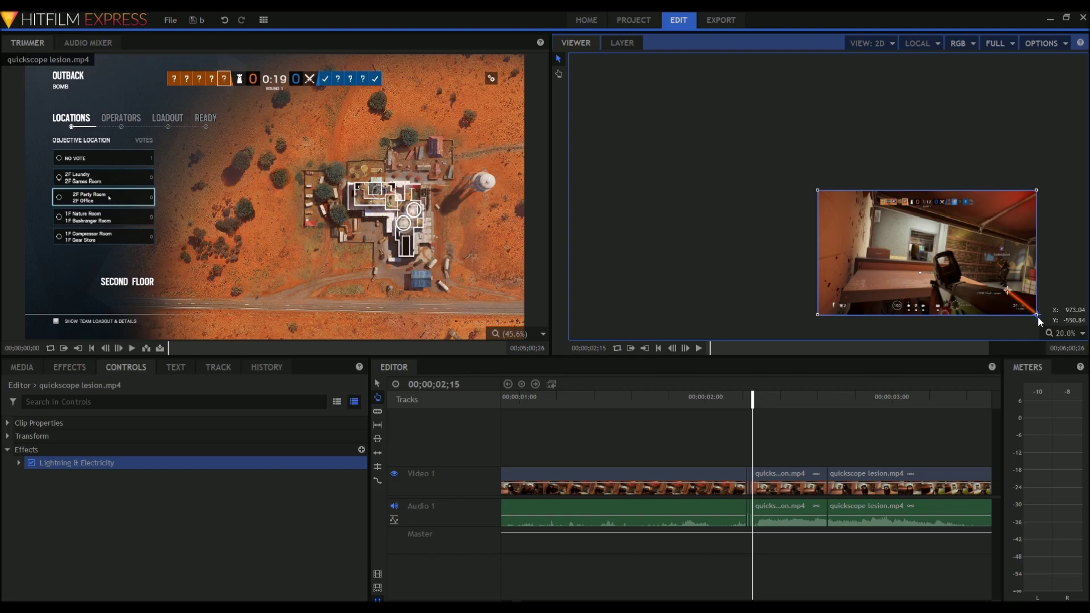
drag(1037, 314, 1040, 294)
scroll(1039, 298, up, 5)
scroll(1044, 302, up, 1)
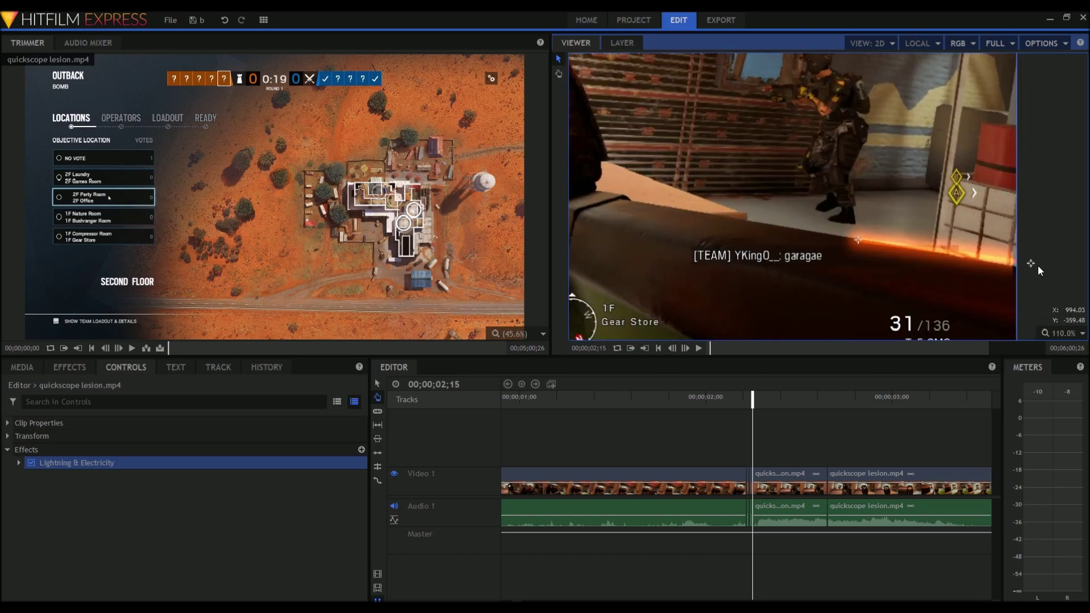
drag(1031, 264, 1020, 267)
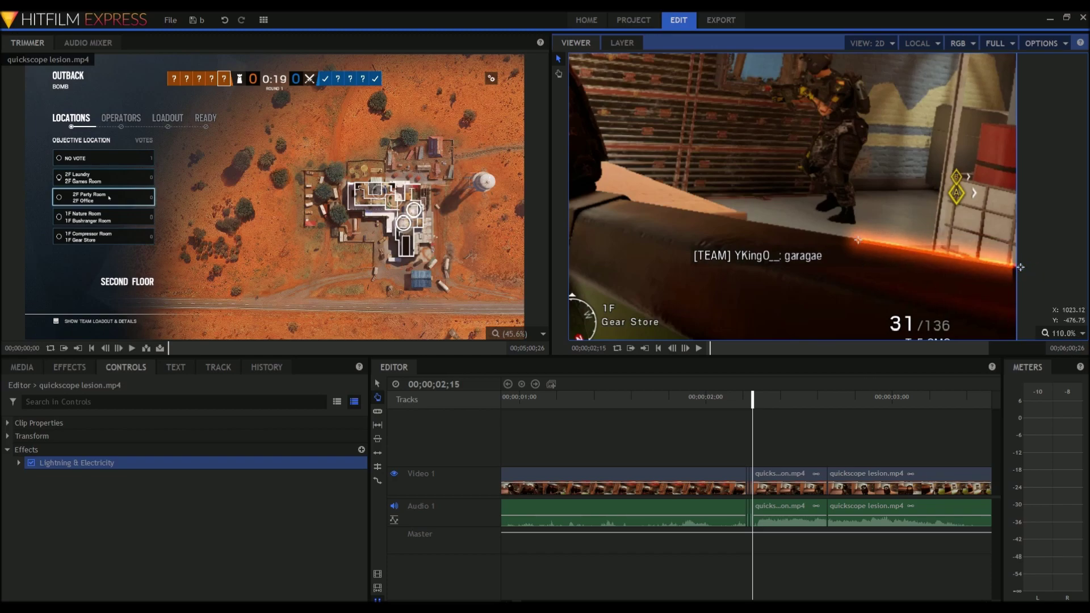
click(1038, 455)
click(876, 451)
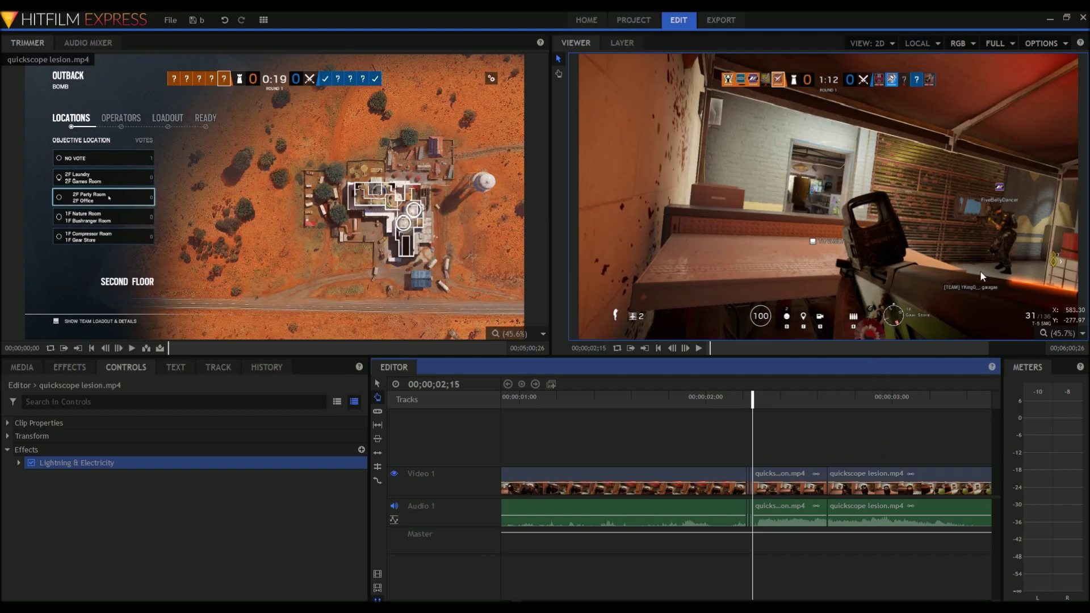
Step: Advance one frame, split the segment at 00;00;02;16, and select the part after the cut
click(685, 348)
click(376, 412)
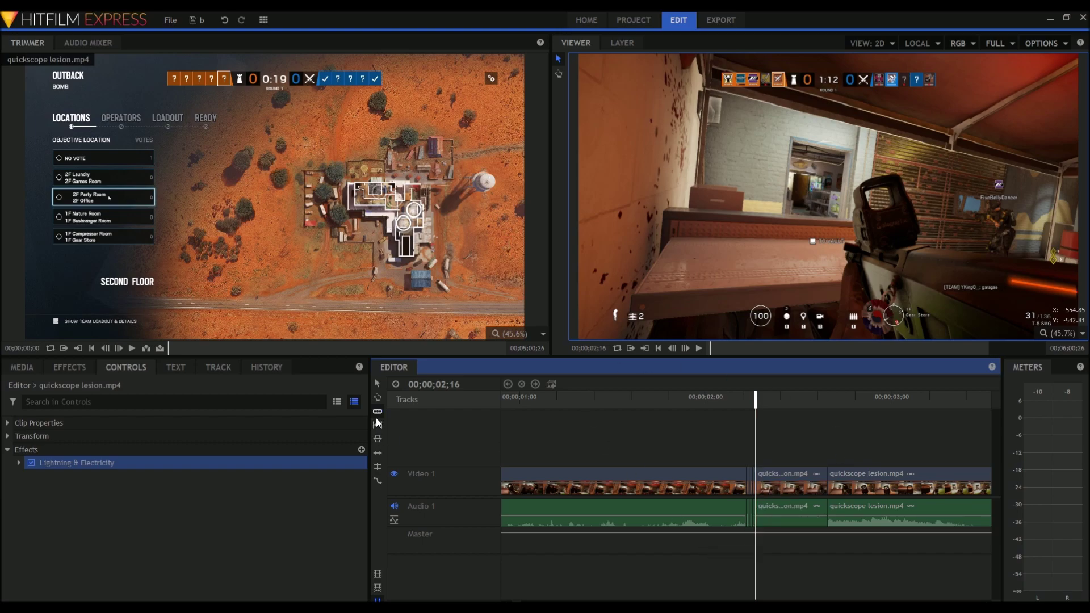
click(773, 475)
Step: Select that part's Lightning & Electricity effect, raise both beam points to follow the gun's top edge, and save the project
click(6, 452)
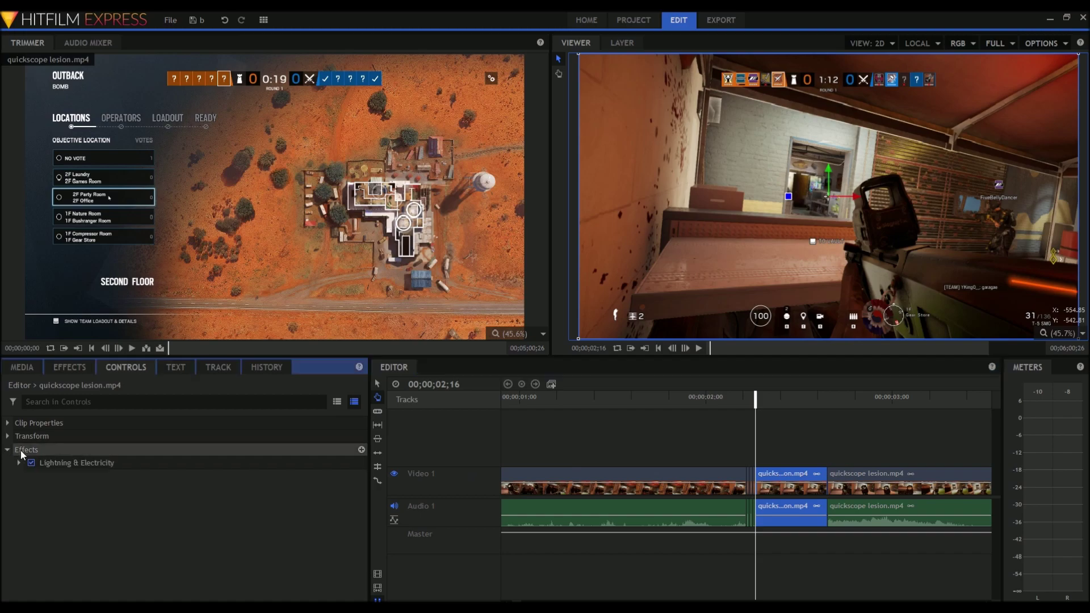
click(154, 465)
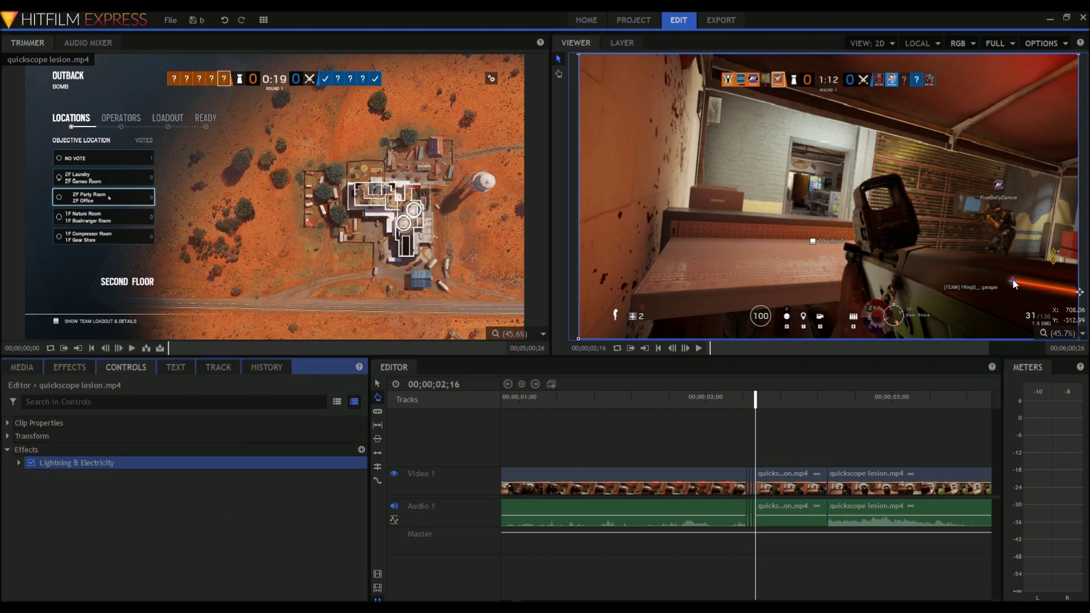
drag(1013, 279, 988, 255)
drag(1078, 296, 1083, 269)
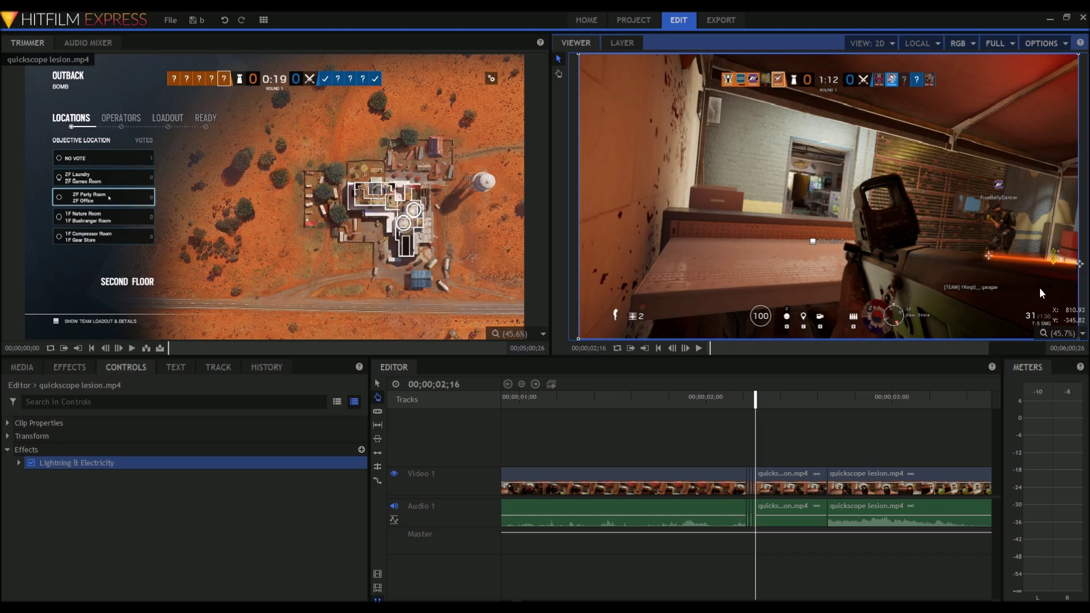
click(193, 20)
Step: Advance one frame, split the segment at 00;00;02;17, and select the part after the cut
click(685, 348)
click(378, 411)
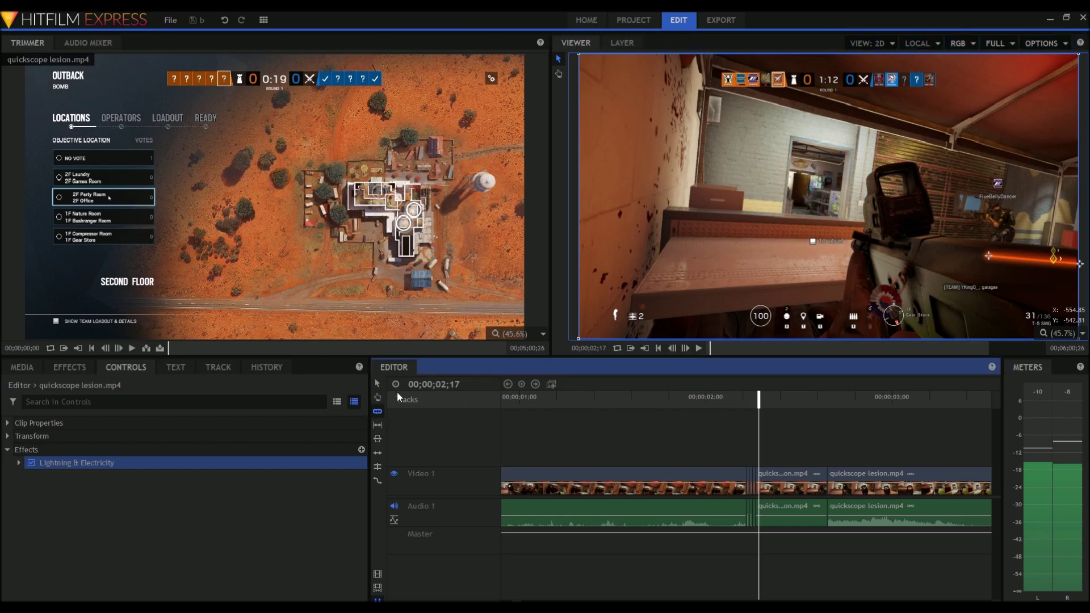
click(759, 491)
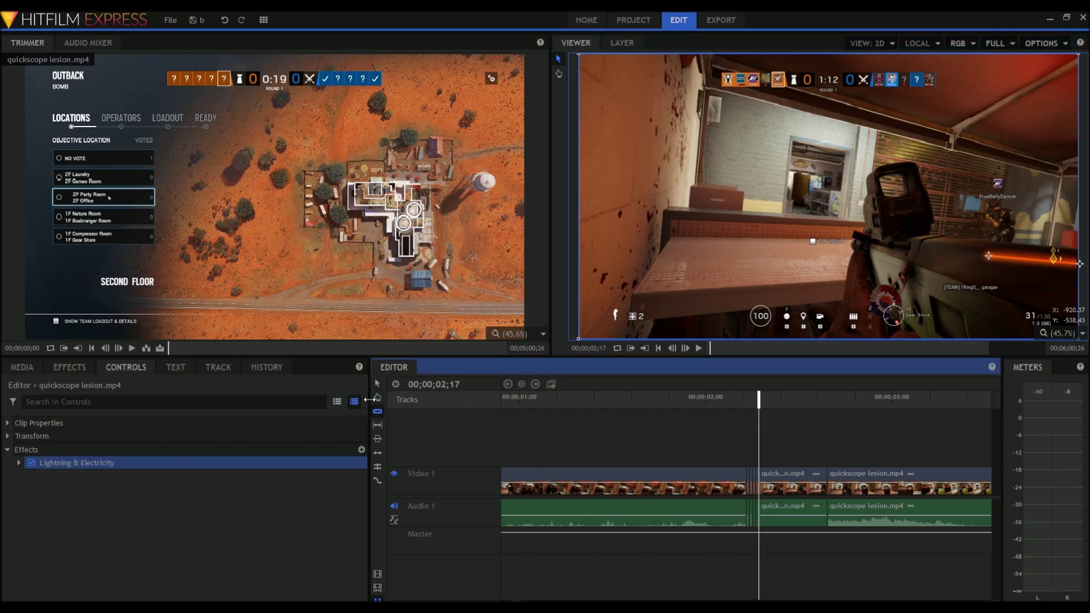
click(377, 398)
click(780, 477)
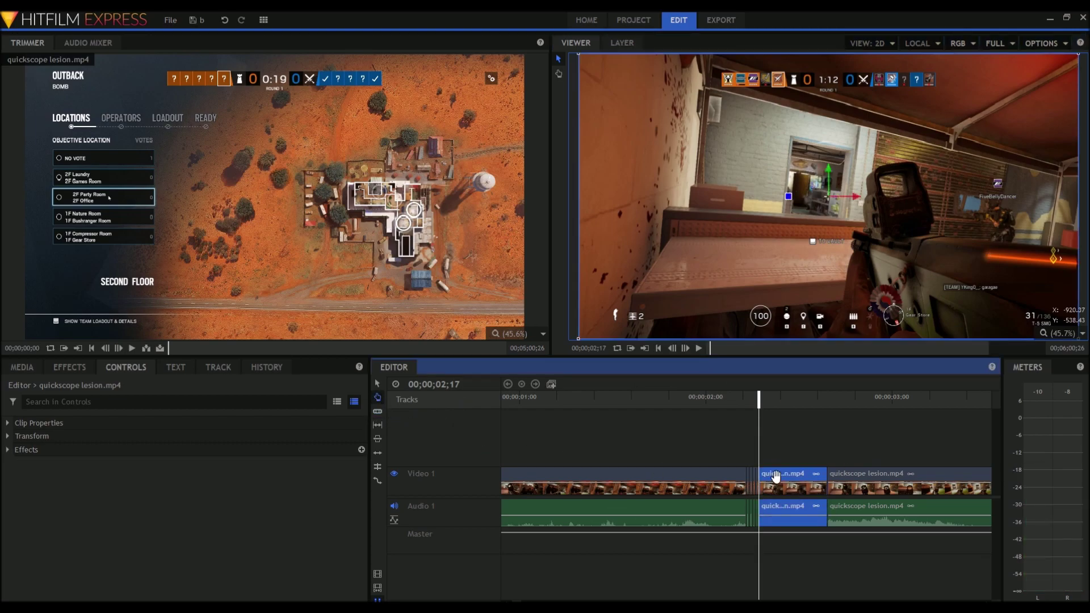
Step: Select the Lightning & Electricity effect at 00;00;02;17 and move both beam points up along the raised gun's top edge
click(7, 449)
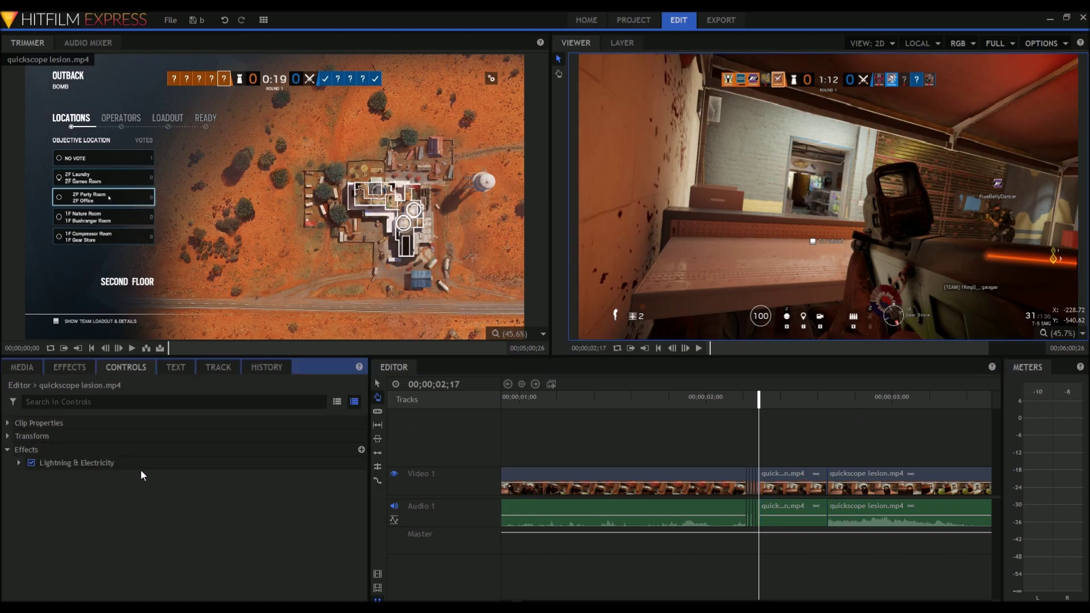
click(136, 464)
drag(988, 257, 962, 235)
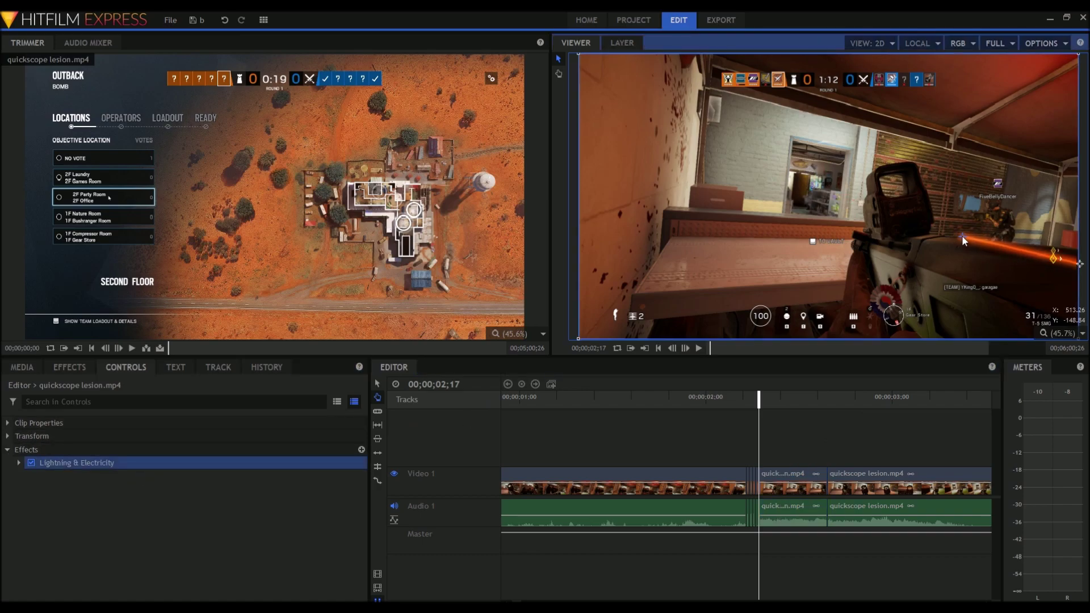
drag(1080, 264, 1082, 249)
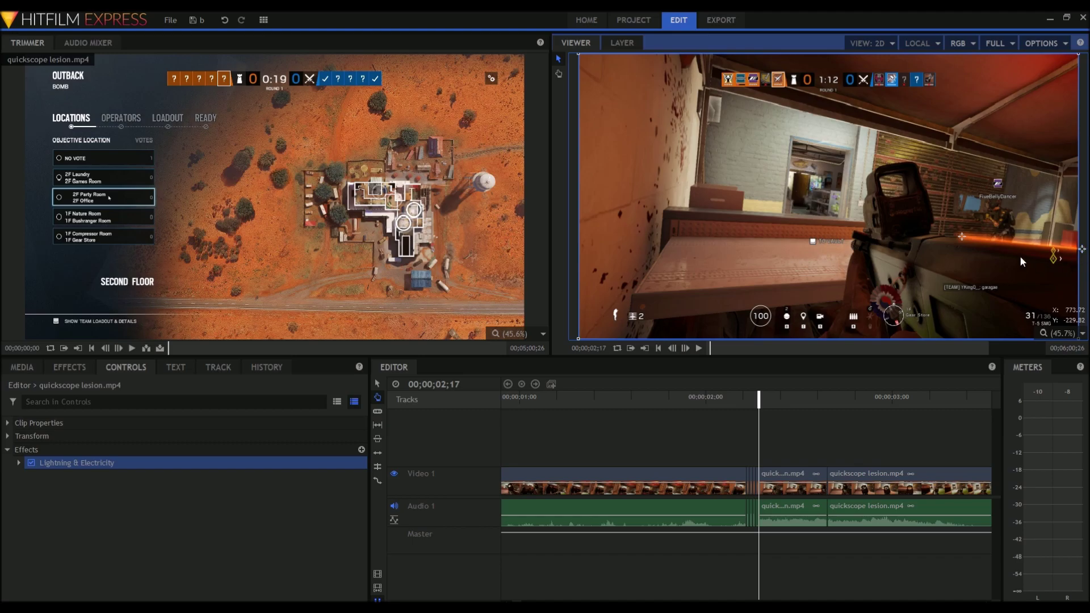
Step: Examine the beam's alignment with the gun barrel up close and in the whole frame
scroll(1032, 251, up, 3)
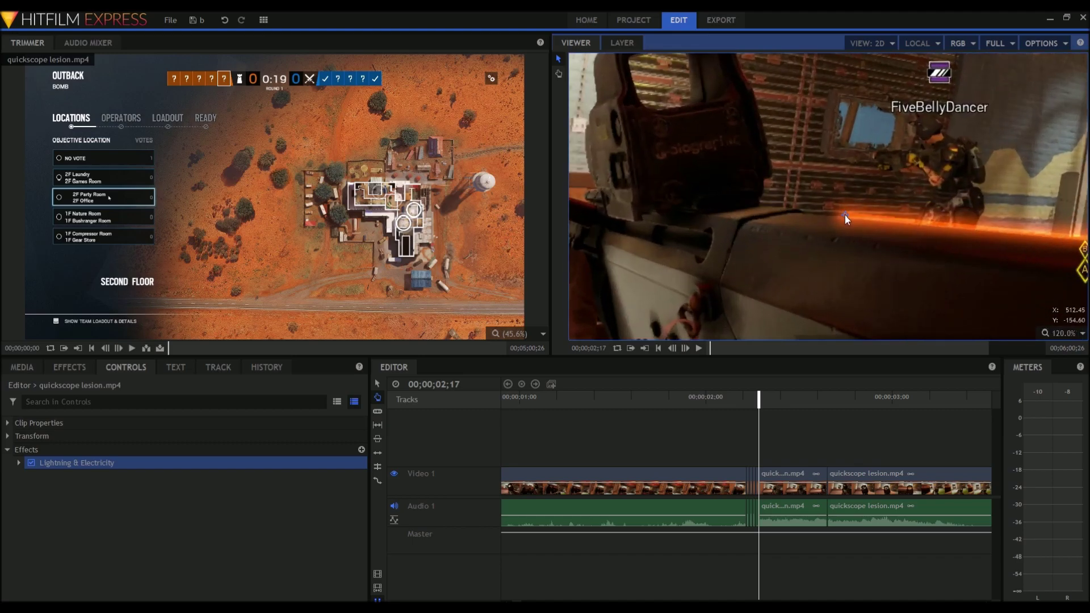
scroll(976, 252, down, 3)
scroll(1010, 251, up, 1)
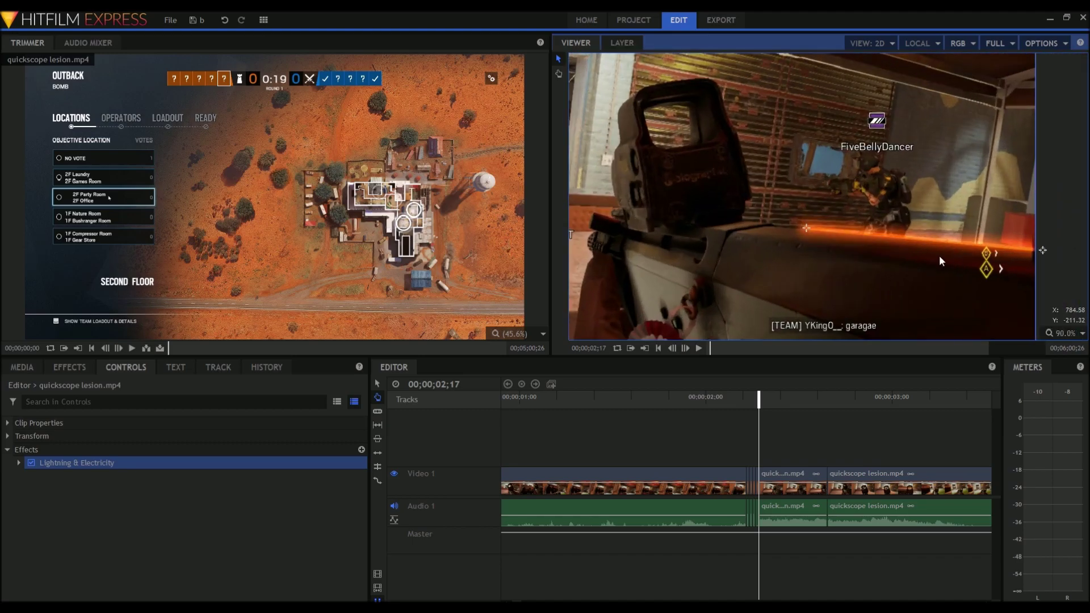
scroll(908, 244, down, 1)
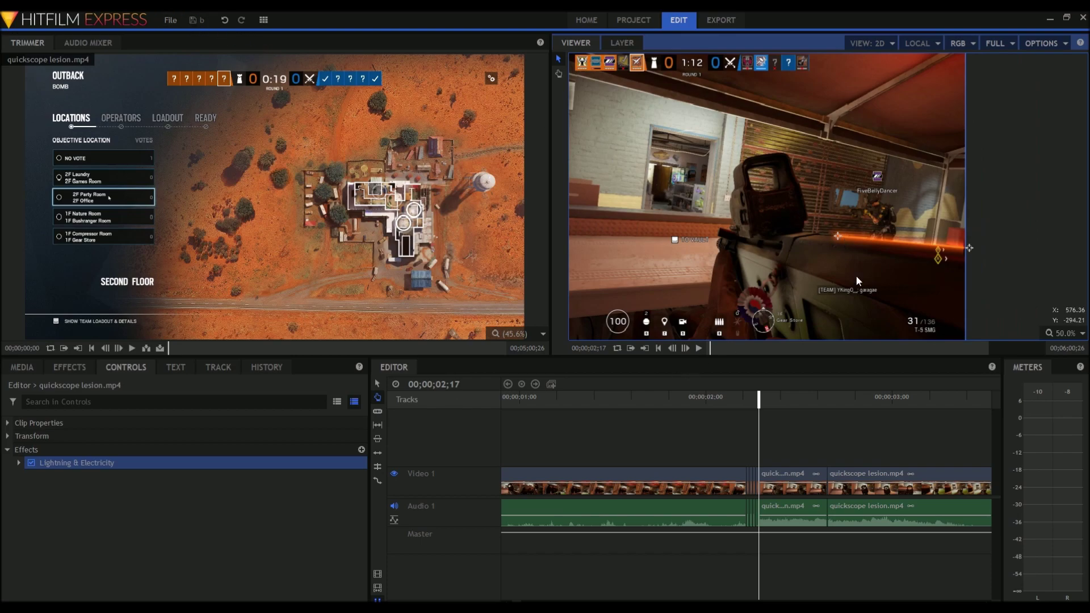
scroll(856, 274, down, 2)
scroll(842, 278, up, 2)
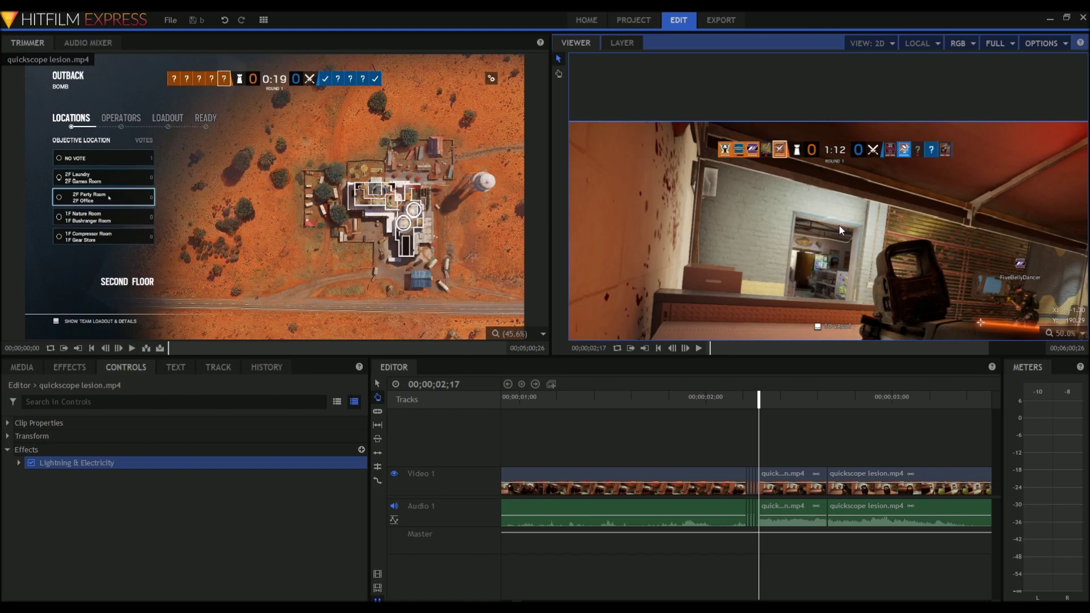
scroll(1012, 288, down, 3)
scroll(1027, 303, up, 5)
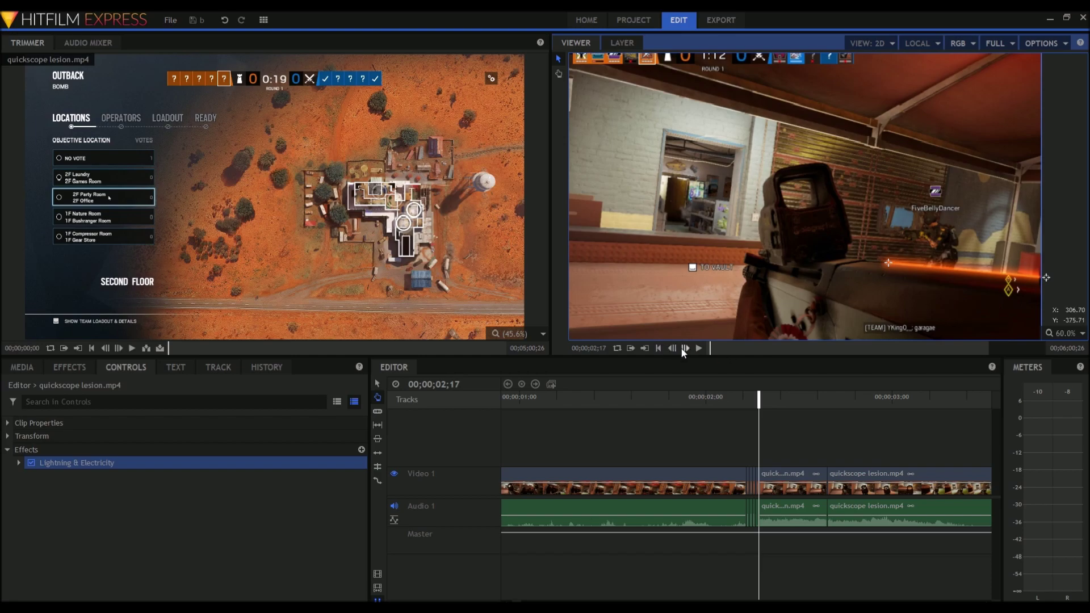
Step: Advance one frame, split the segment at 00;00;02;18, and select the part after the cut
click(685, 349)
click(378, 406)
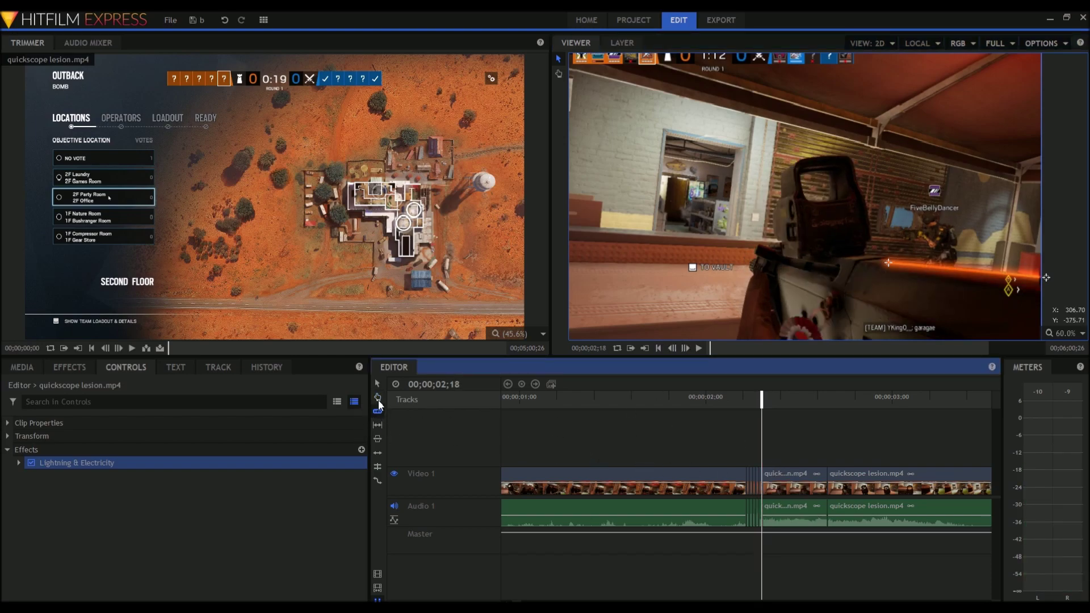
click(782, 477)
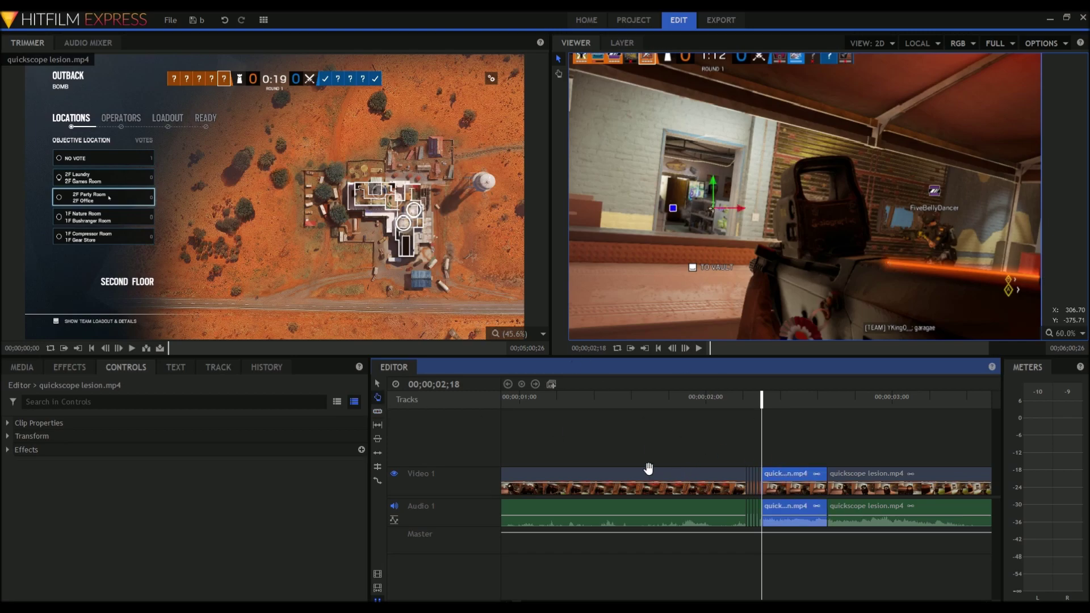
Step: Select the Lightning & Electricity effect at 00;00;02;18 and nudge both beam points into line with the gun's top edge
click(7, 449)
click(85, 463)
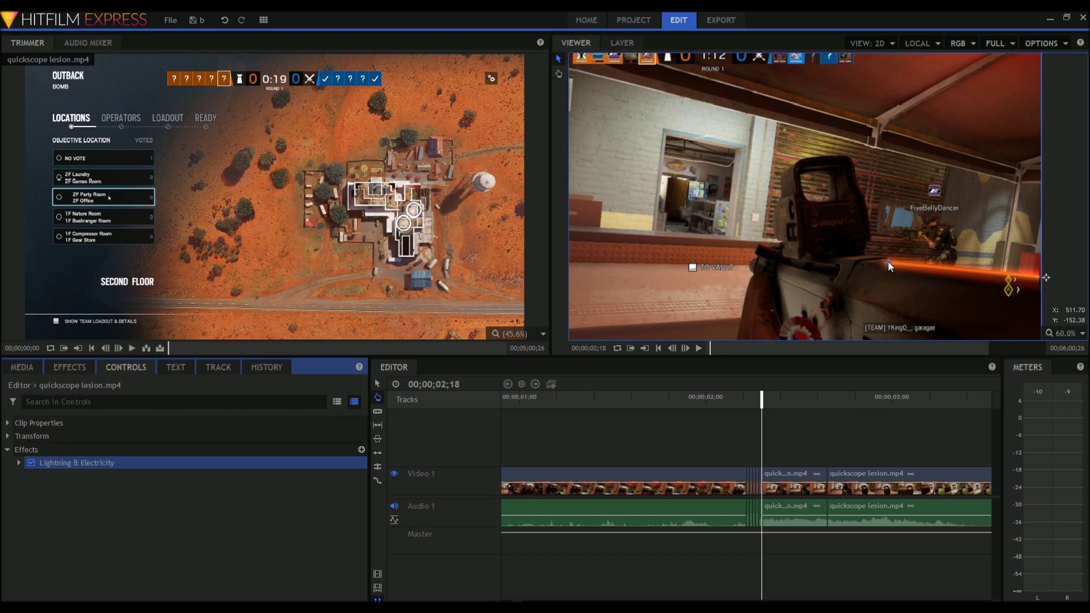
click(888, 261)
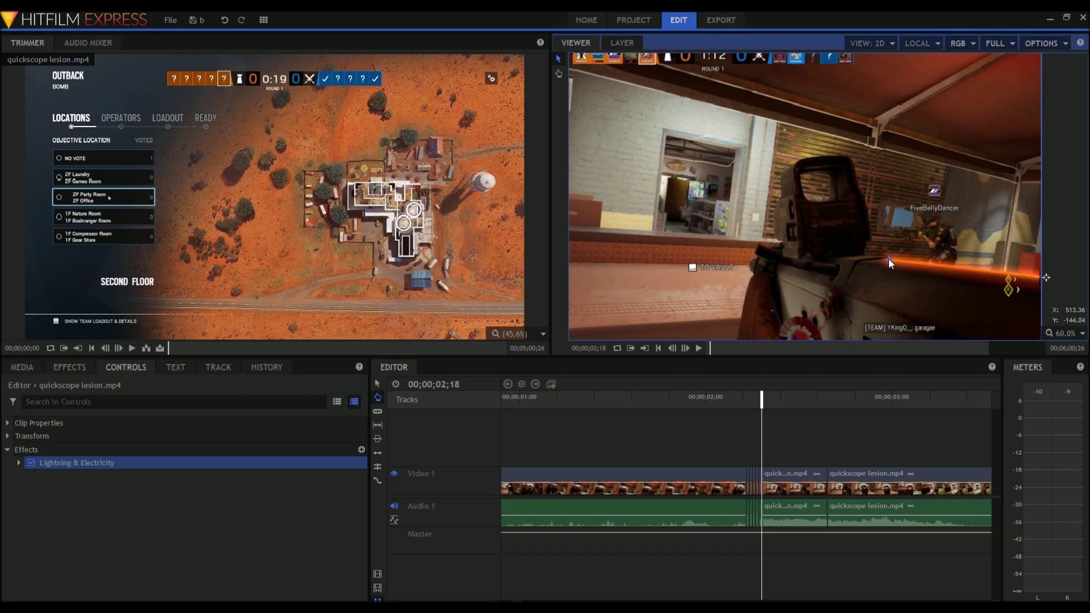
click(1052, 278)
click(72, 462)
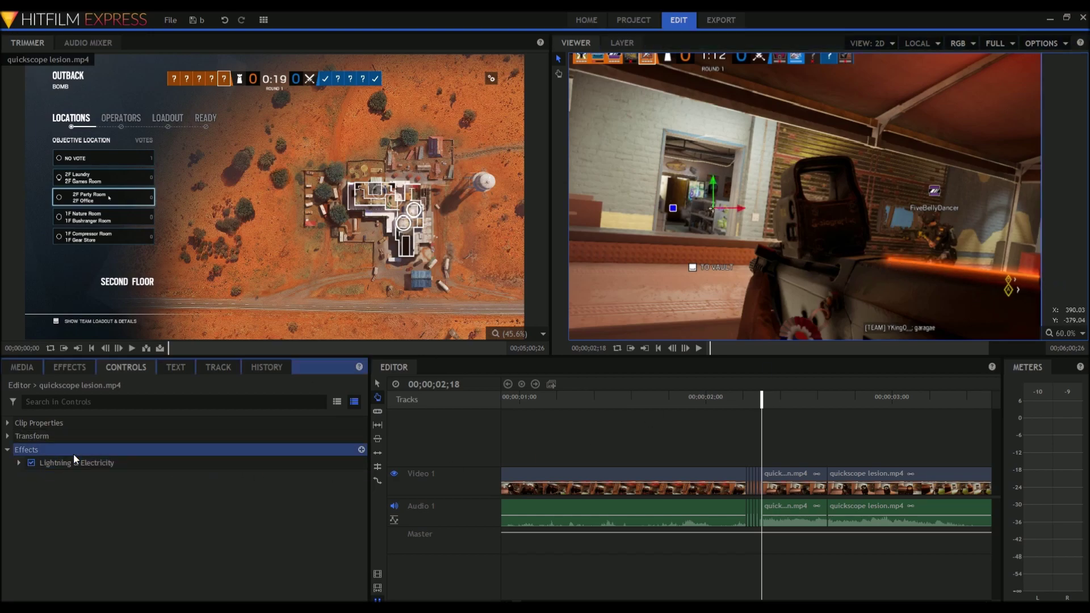
click(1044, 277)
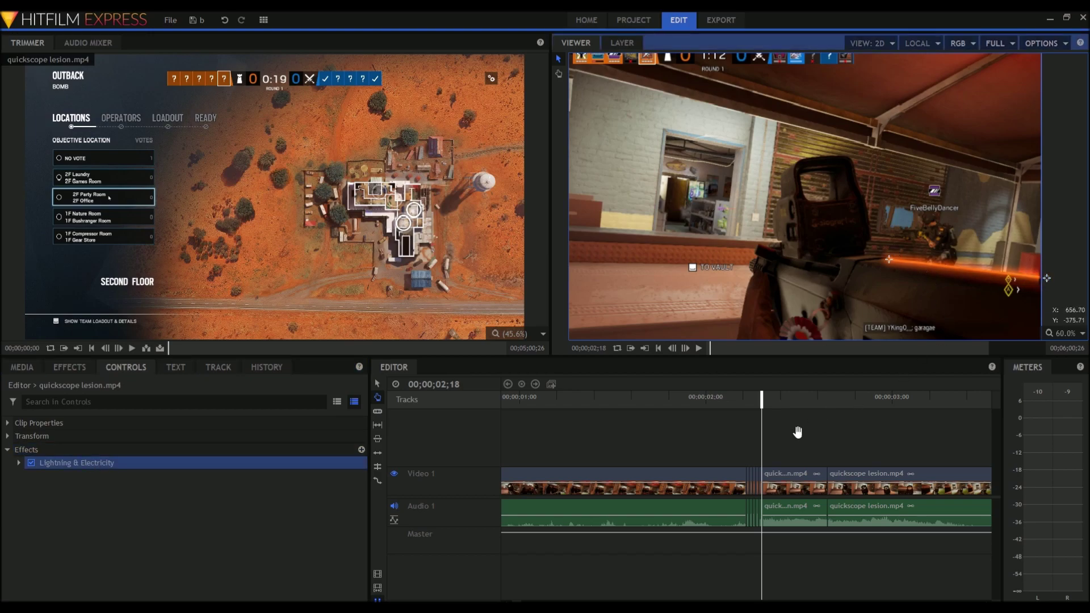
Step: Duplicate the Lightning & Electricity effect on the segment starting at 00;00;02;18
click(811, 444)
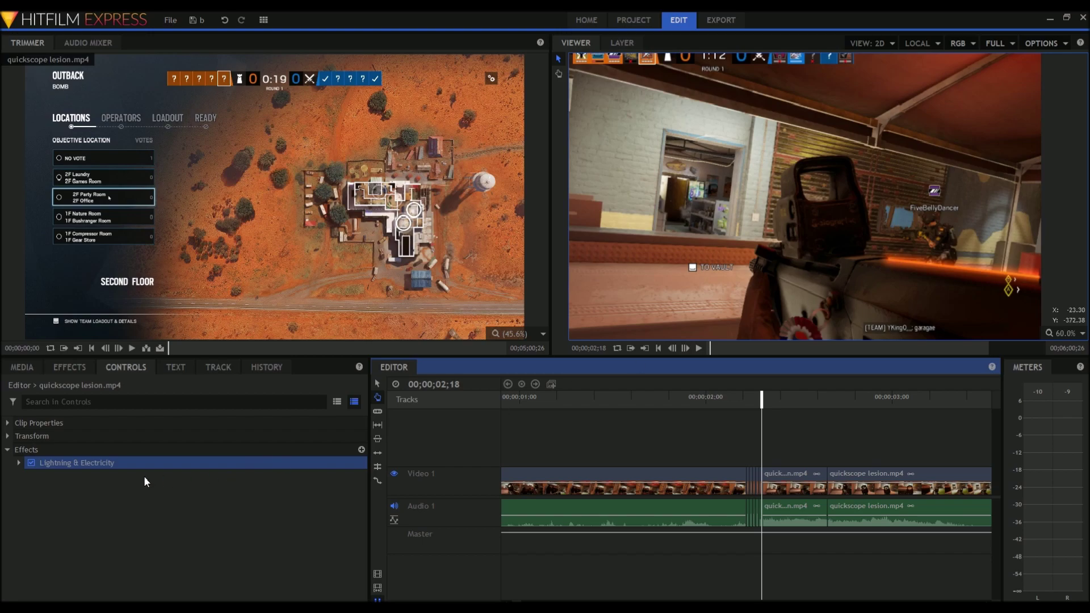
click(161, 476)
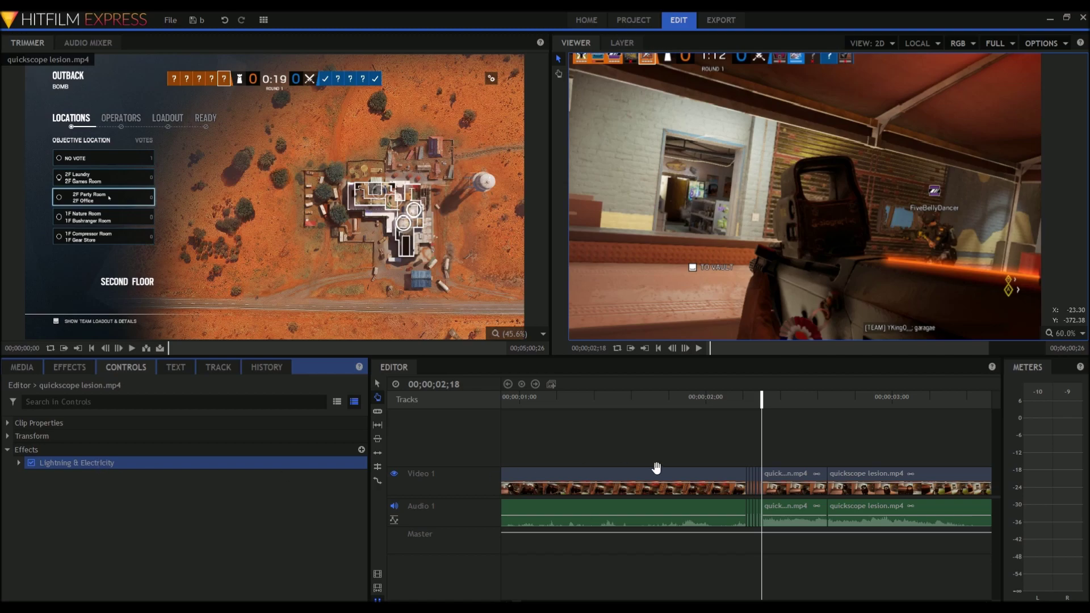
click(770, 475)
click(83, 463)
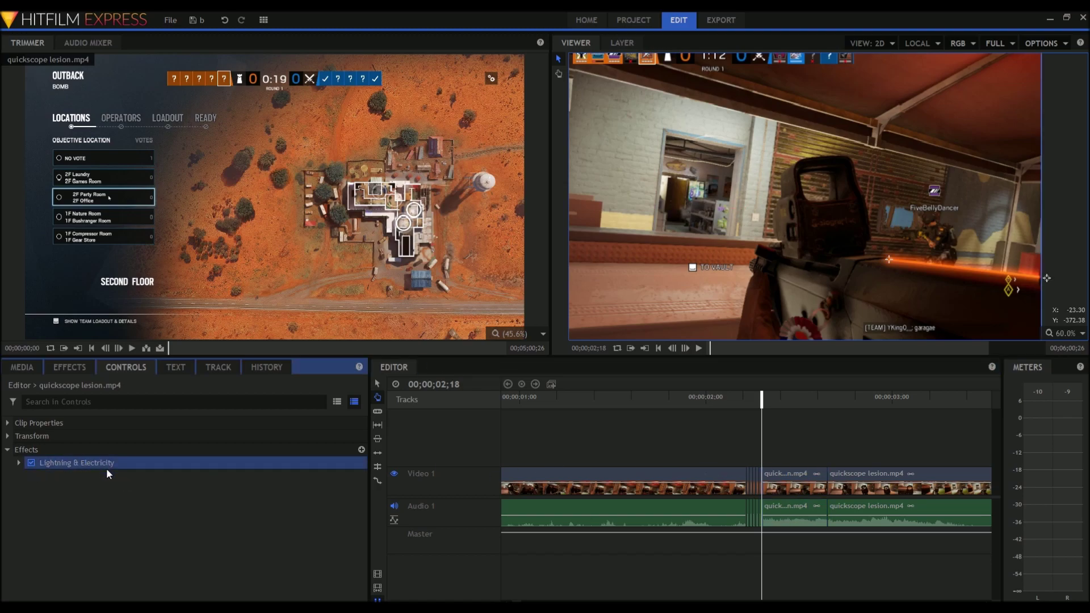
key(ctrl+d)
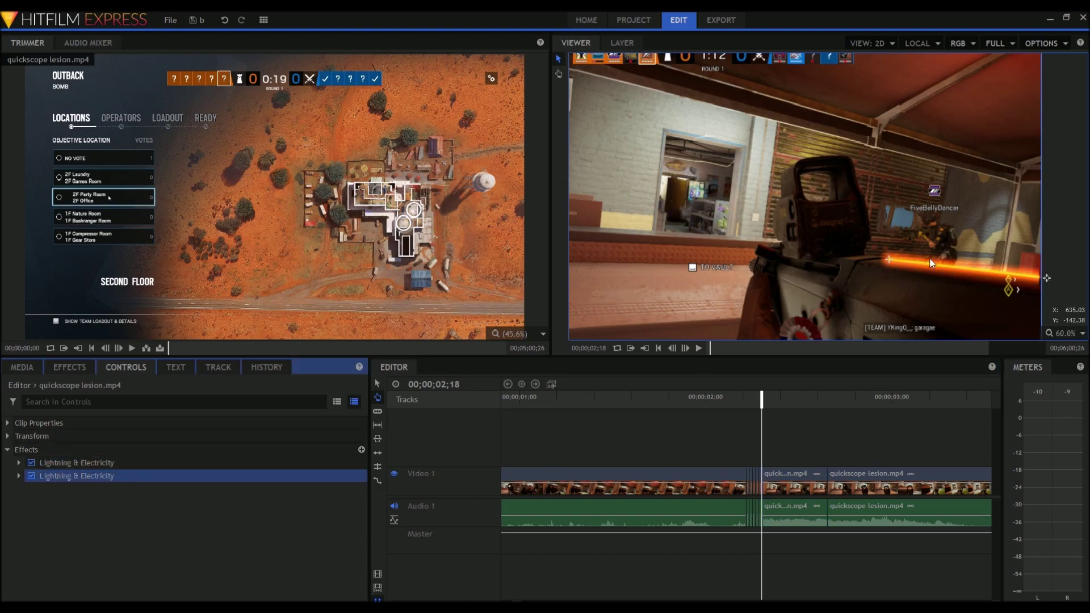
Step: Move the duplicate beam's outer point to just above its inner point on the gun, leaving a very short beam there
drag(1051, 283, 886, 242)
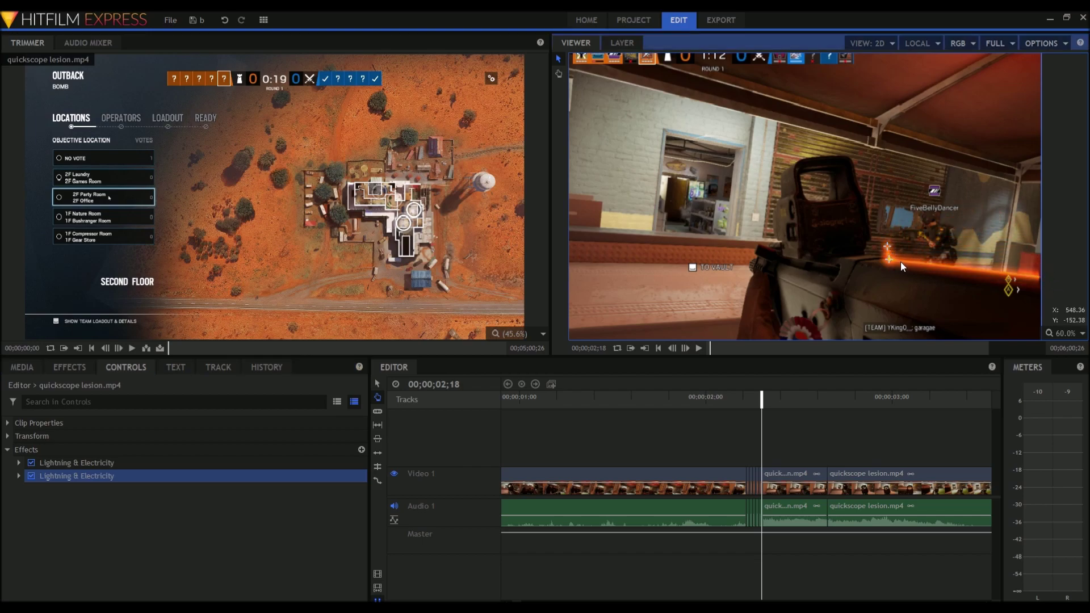
scroll(902, 262, up, 8)
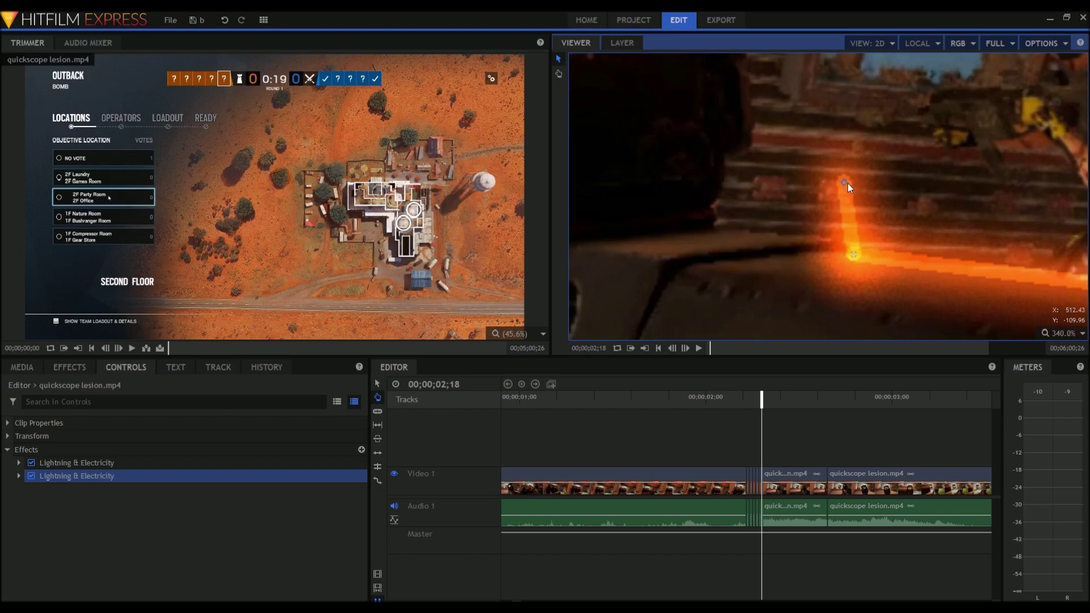
drag(845, 182, 850, 240)
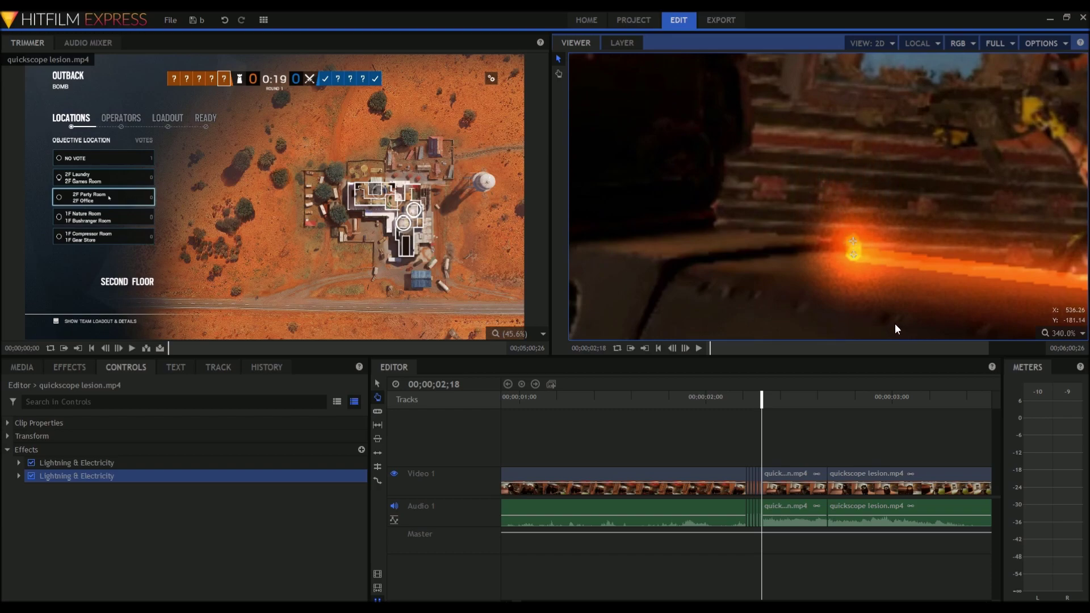
Step: Duplicate the short Lightning & Electricity beam, extend the copy along the gun's top edge to the sight's base, and save the project
key(ctrl+d)
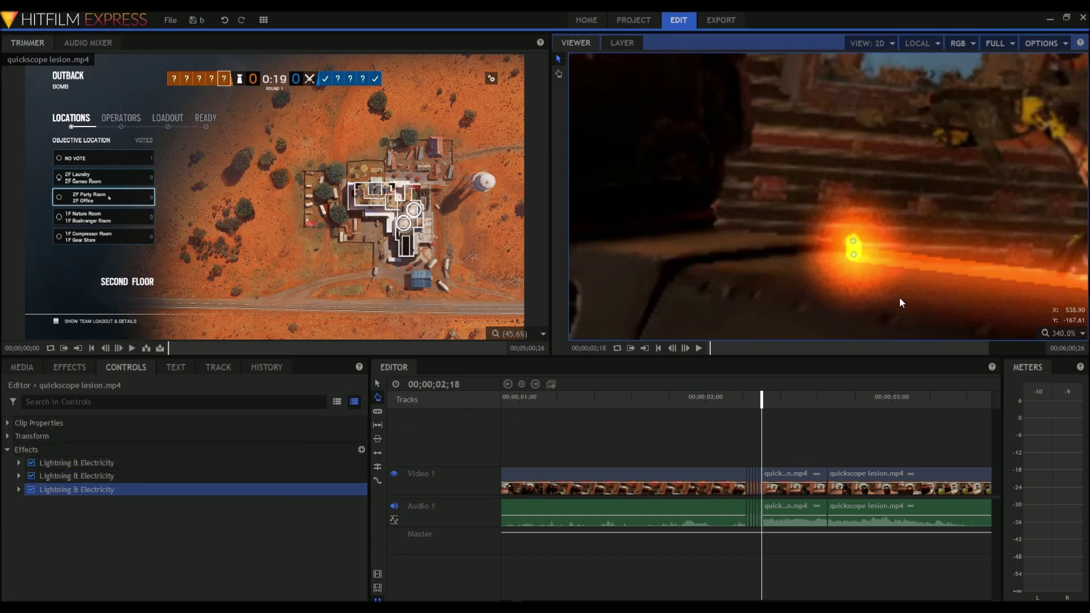
drag(848, 248, 717, 223)
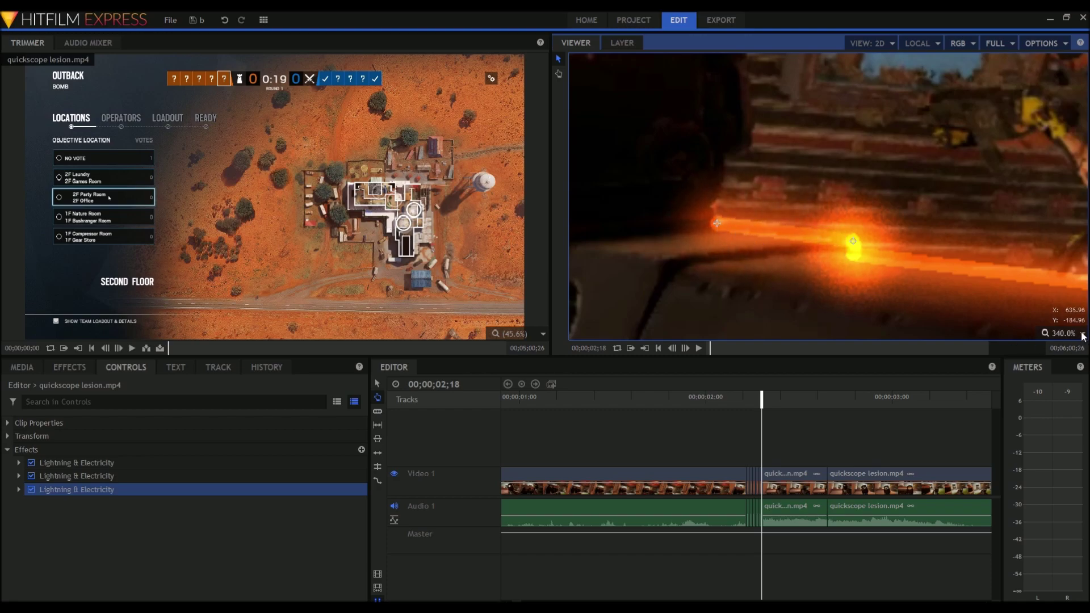
click(1057, 348)
click(875, 427)
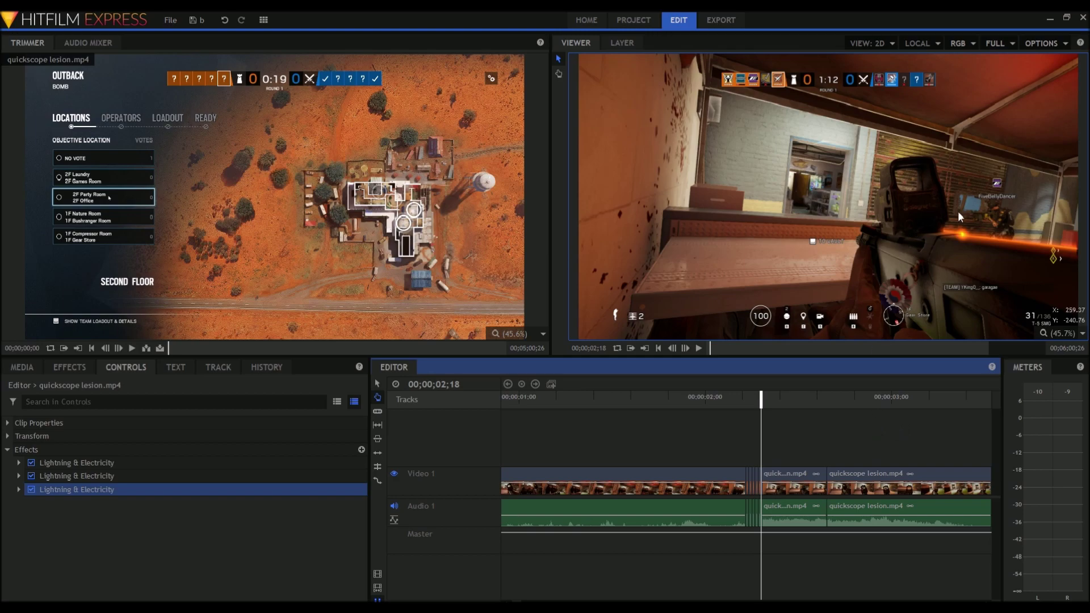
click(195, 20)
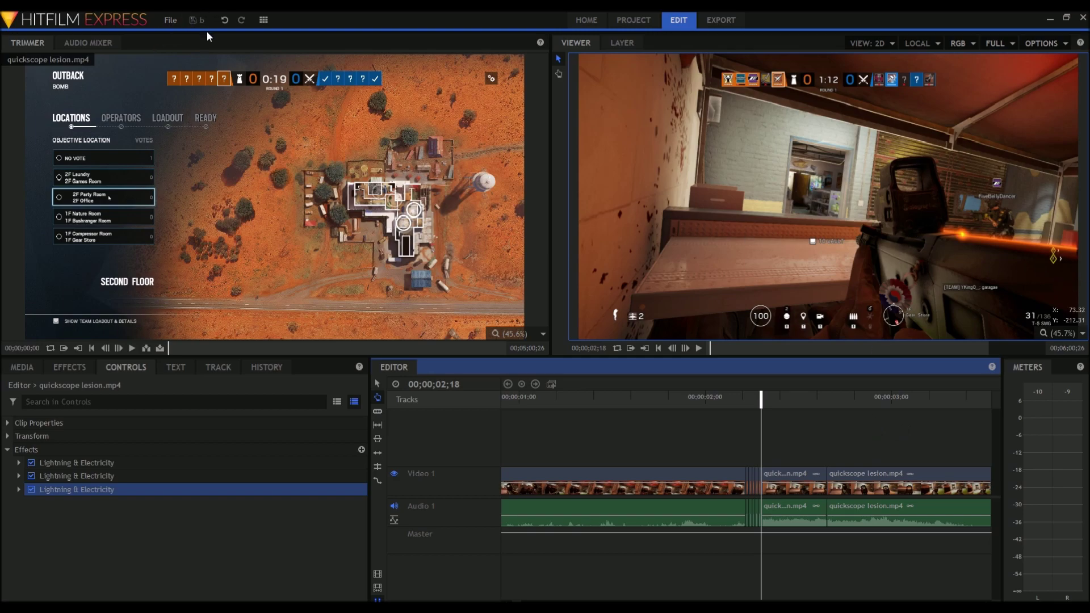
Step: Advance to 00;00;02;19, split the segment there, and select the part after the cut
click(685, 348)
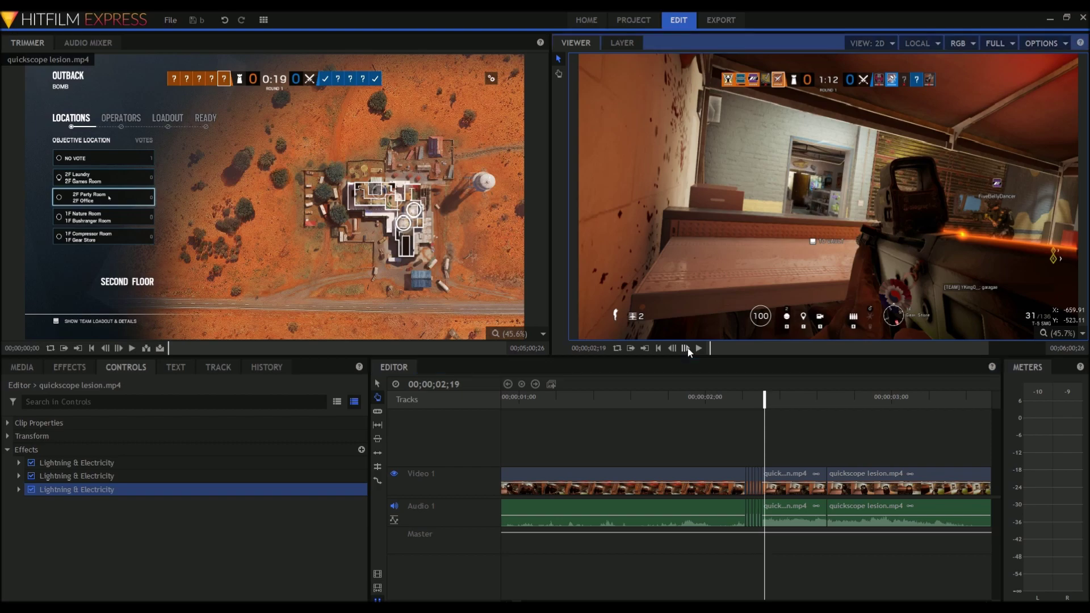
click(375, 415)
click(767, 477)
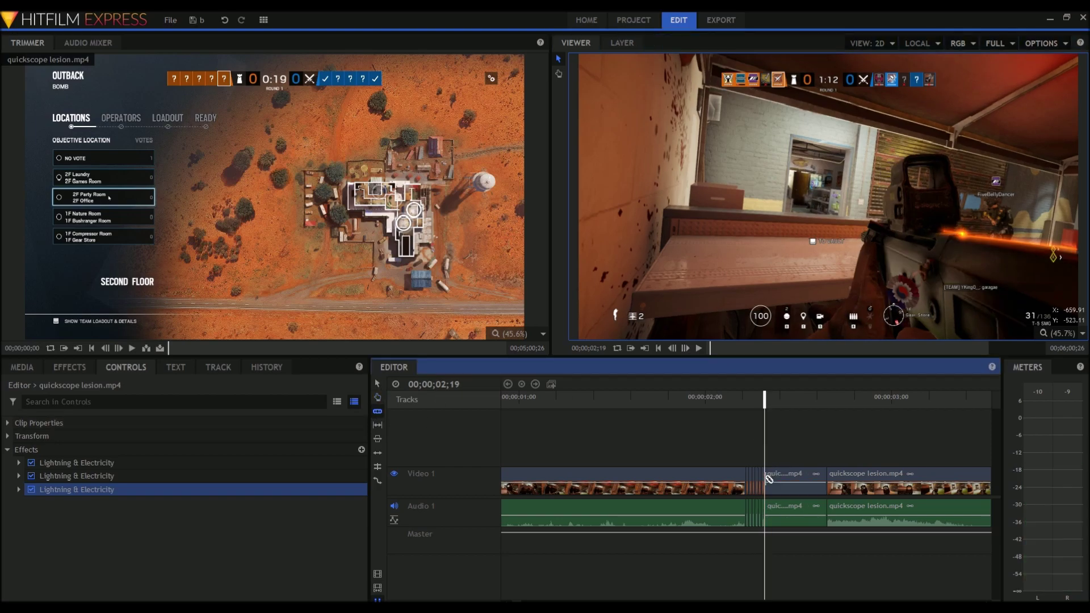
click(378, 397)
click(795, 481)
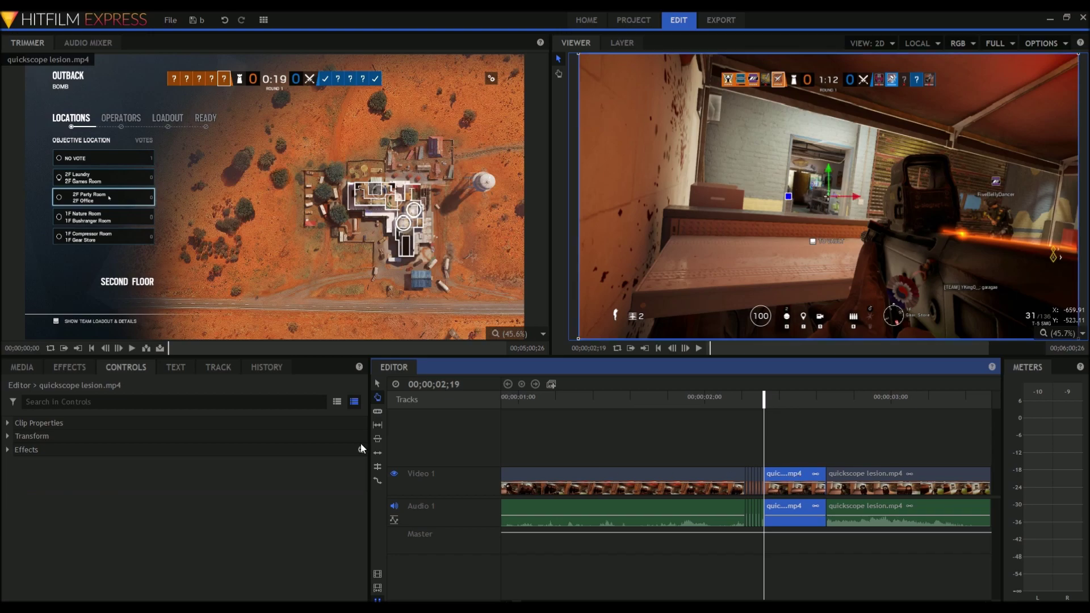
Step: Reposition both points of the first Lightning & Electricity effect at 00;00;02;19 to follow the gun's top edge
click(18, 449)
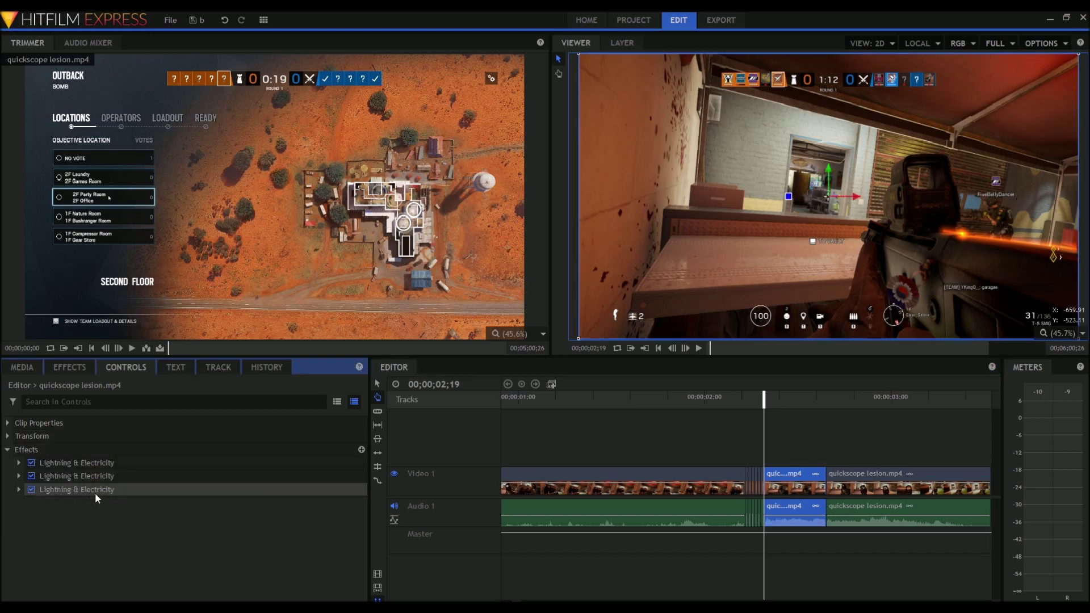
click(116, 463)
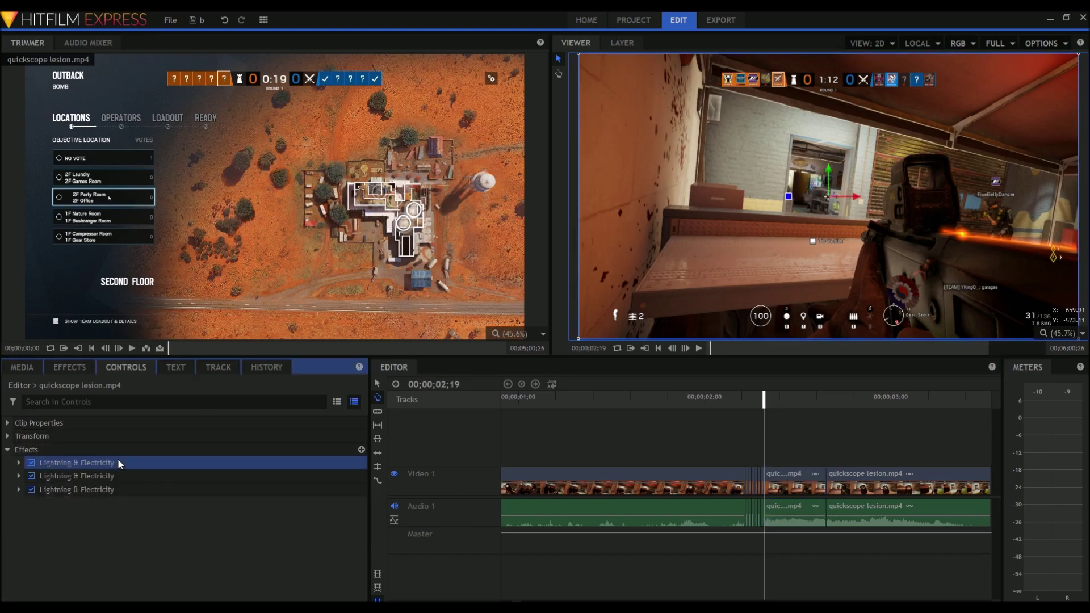
click(1084, 257)
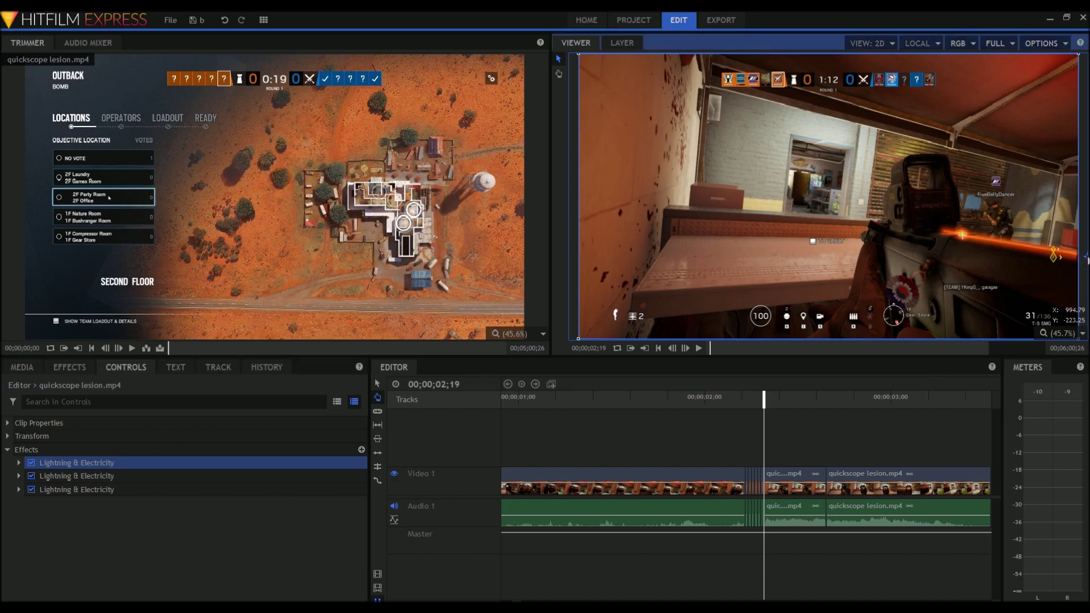
scroll(1084, 257, up, 3)
scroll(1084, 256, up, 2)
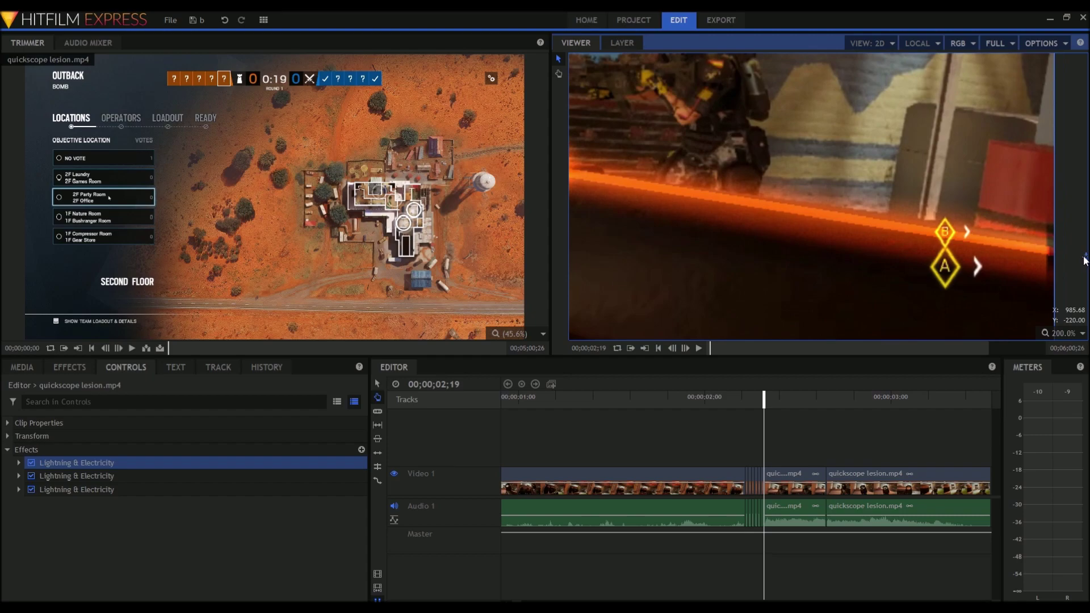
drag(1084, 259, 1074, 240)
scroll(1005, 259, down, 1)
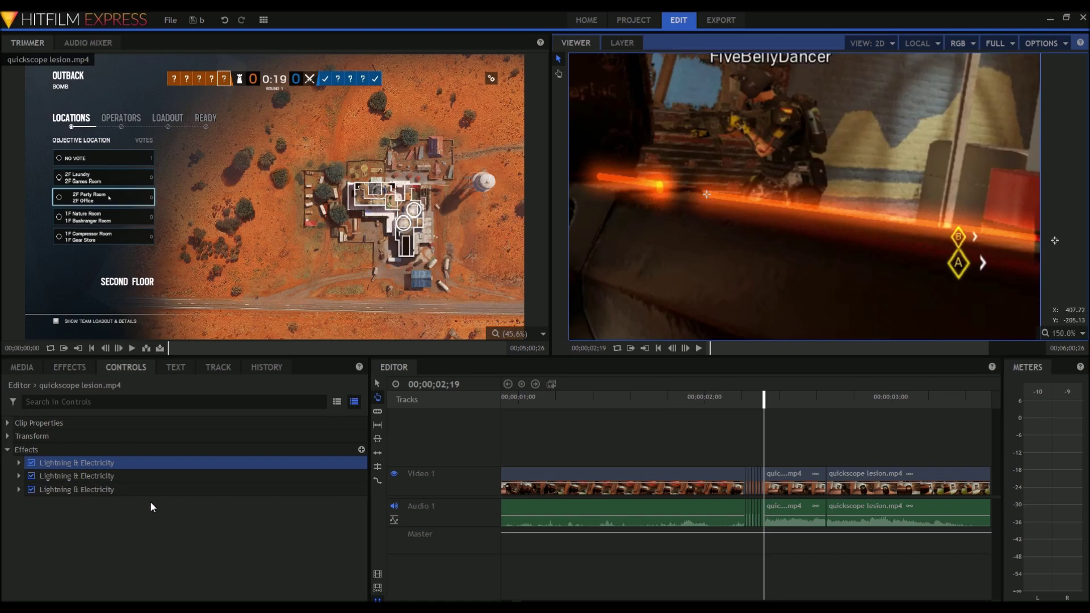
Step: Move the second and third Lightning & Electricity beams at 00;00;02;19 to continue the first beam up to the sight's base
click(154, 477)
click(657, 189)
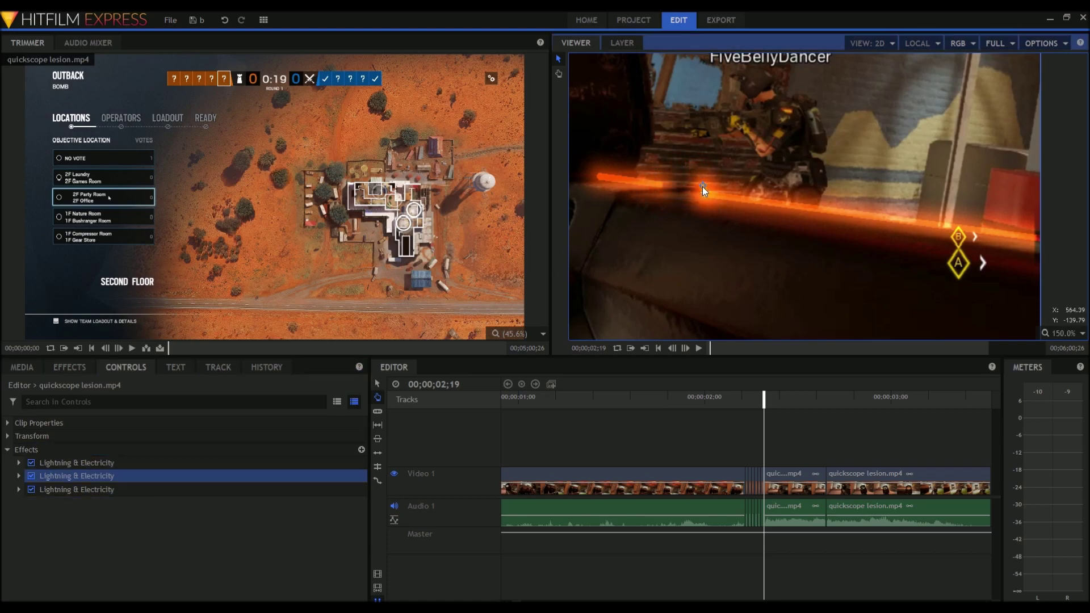
click(196, 488)
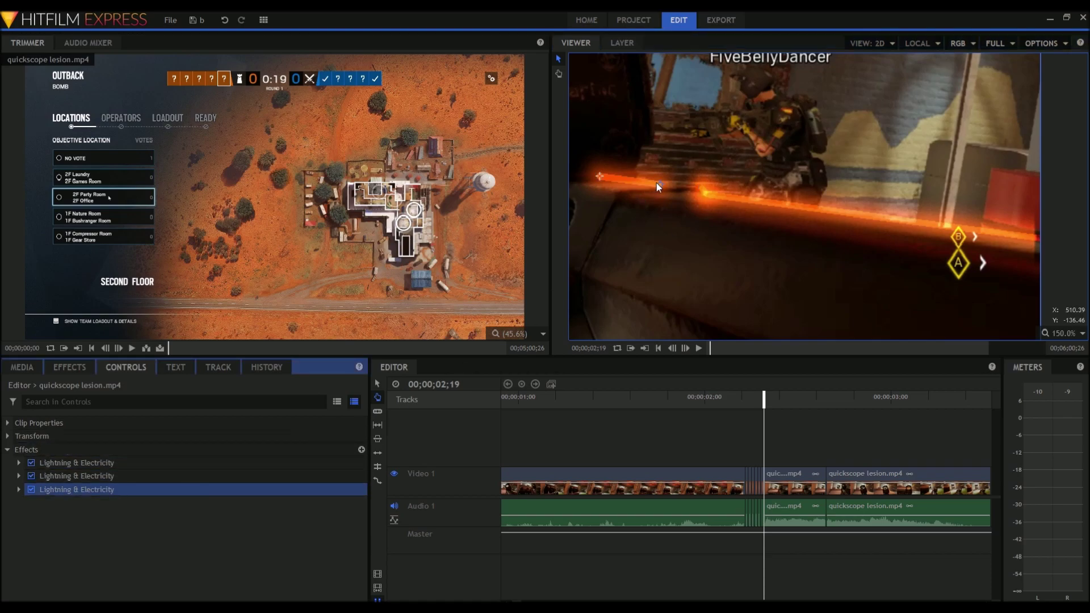
click(657, 187)
drag(605, 167, 641, 171)
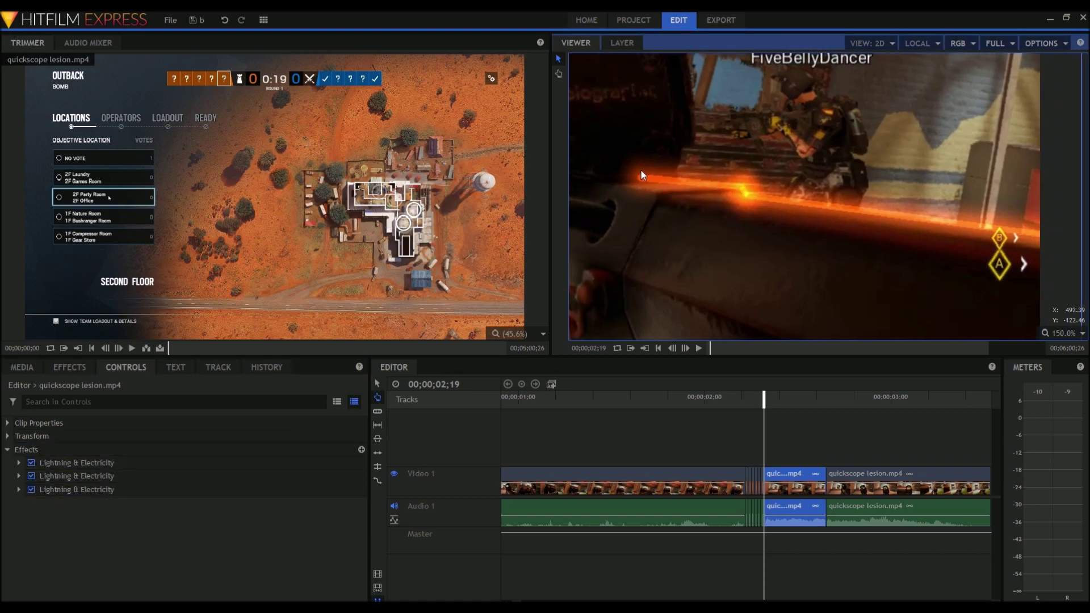
click(224, 19)
click(330, 486)
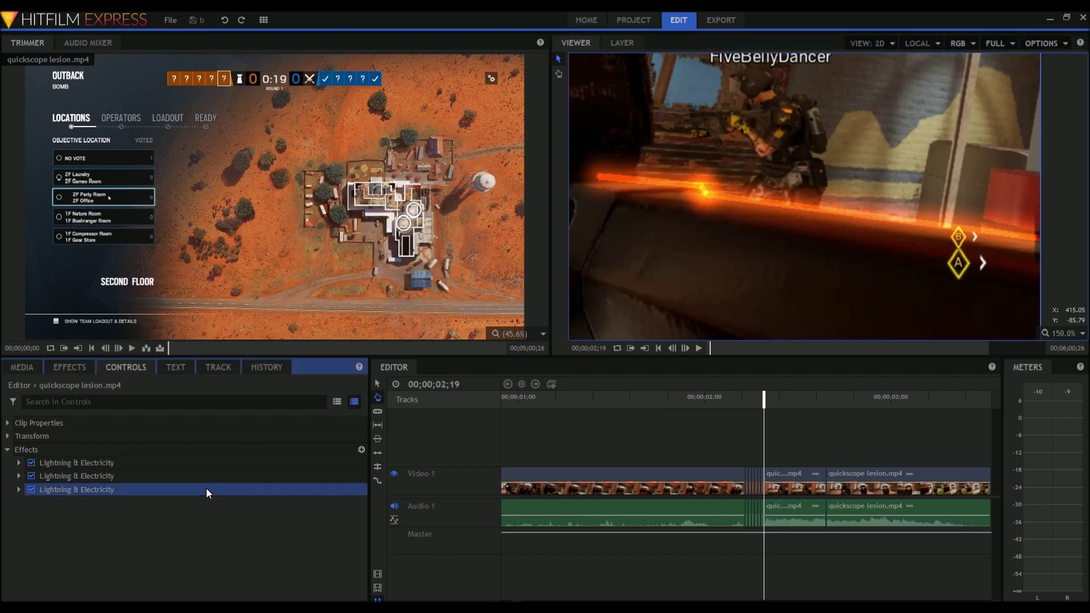
drag(620, 176, 660, 169)
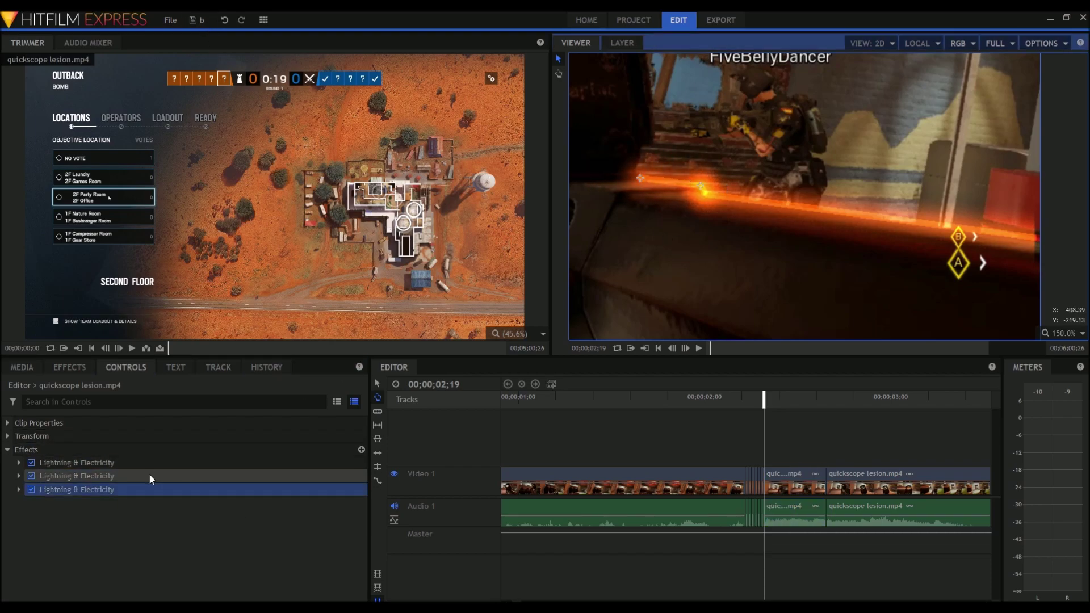
Step: Duplicate the third Lightning & Electricity effect twice, running the copies' short beams upward from the sight's base along its edge
key(ctrl+d)
drag(701, 186, 659, 161)
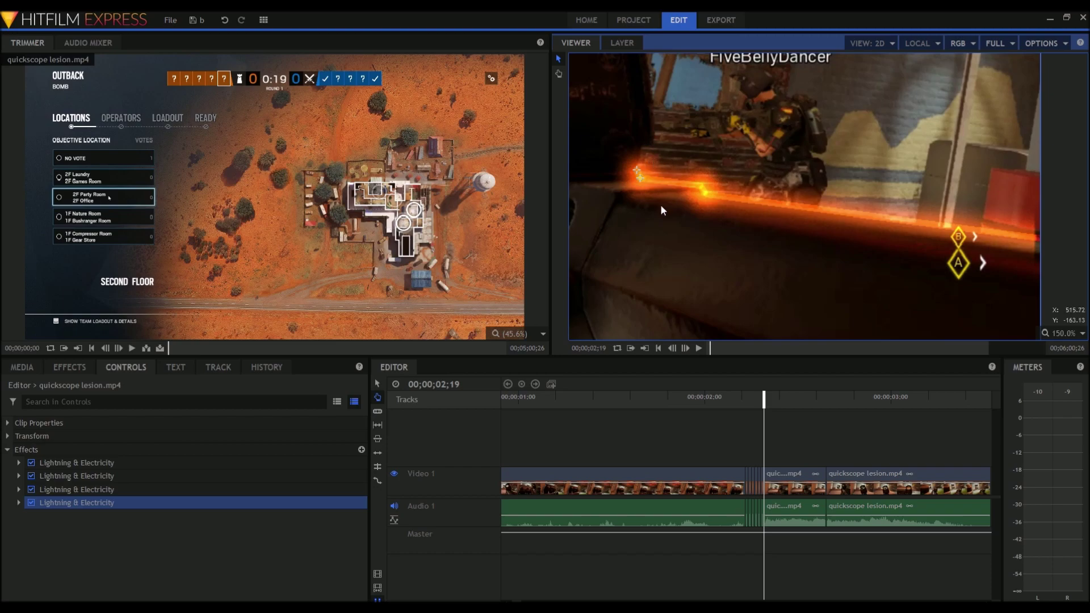
key(ctrl+d)
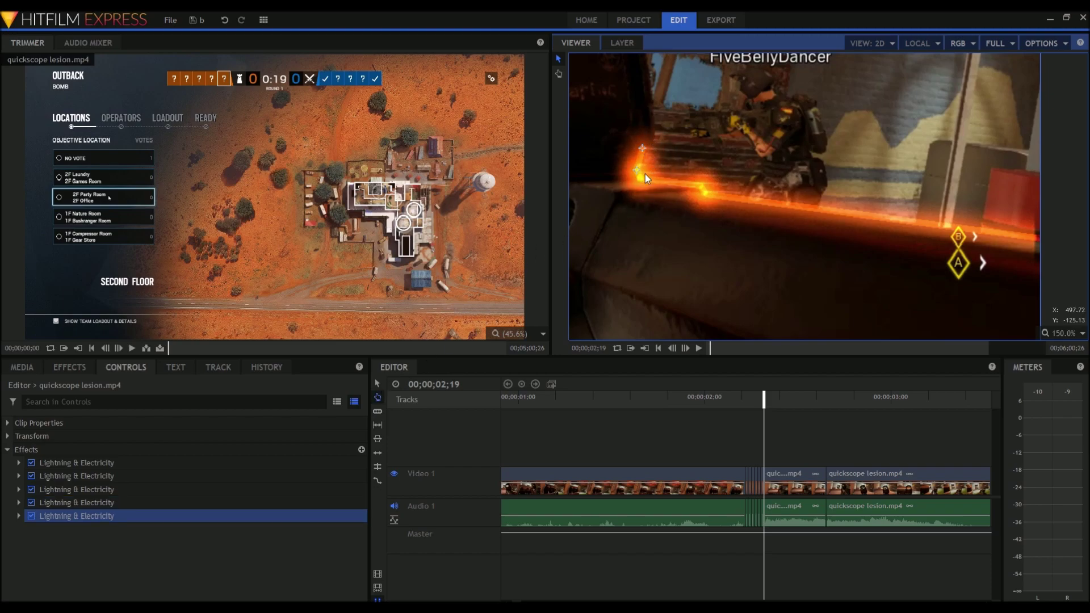
Step: Set the fifth Lightning & Electricity effect's Seed to 1,600, save the project, and collapse its properties
click(19, 516)
click(125, 556)
drag(181, 557, 203, 528)
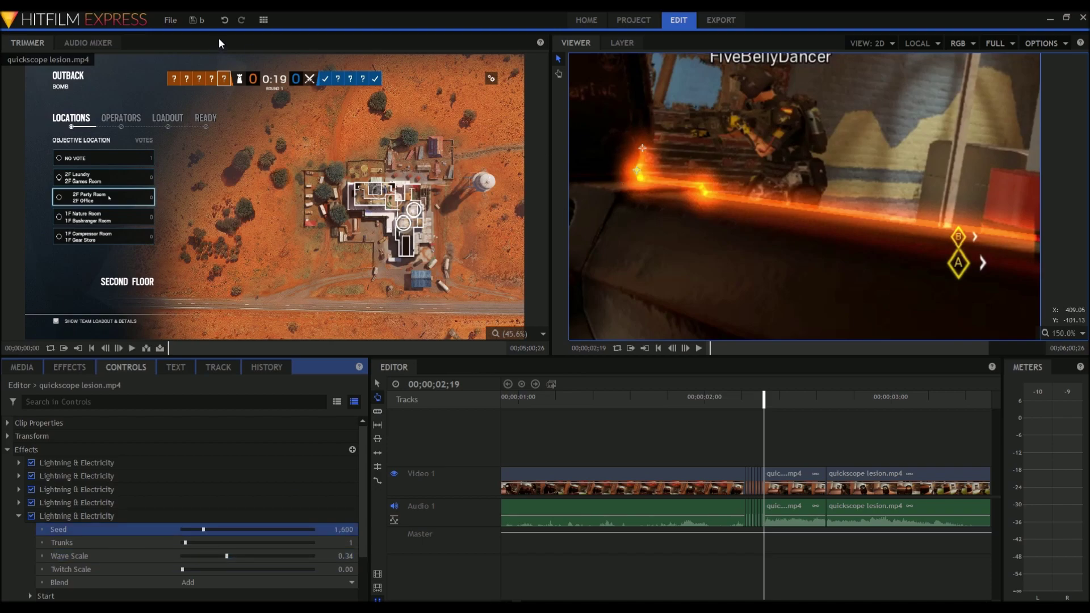
click(196, 22)
click(18, 516)
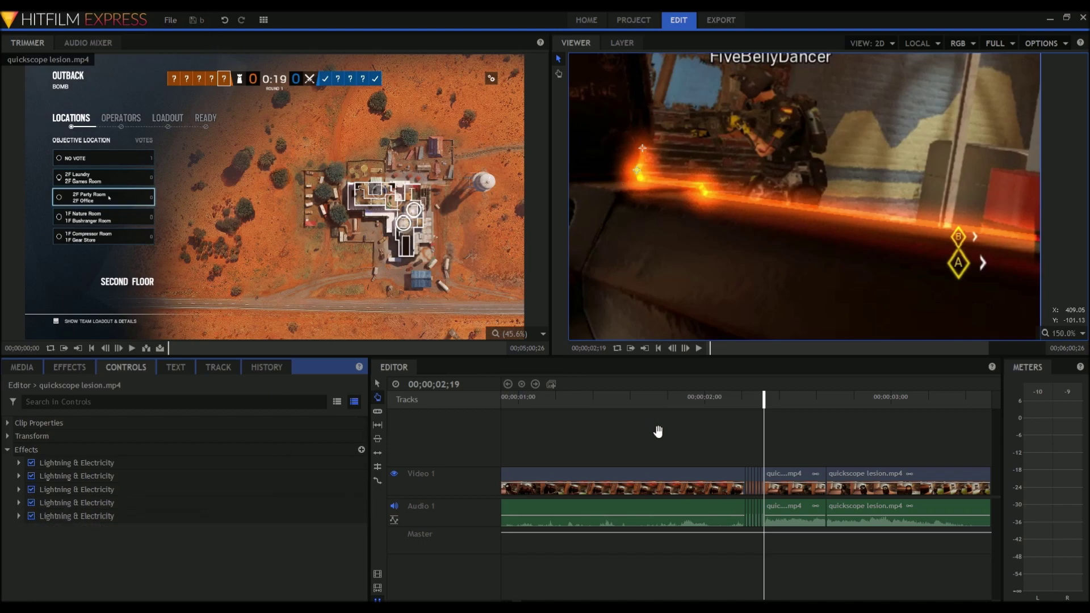
click(654, 427)
Step: Shift the third and fourth Lightning & Electricity beams at 00;00;02;22 to the corner between the gun's top edge and the sight
click(178, 515)
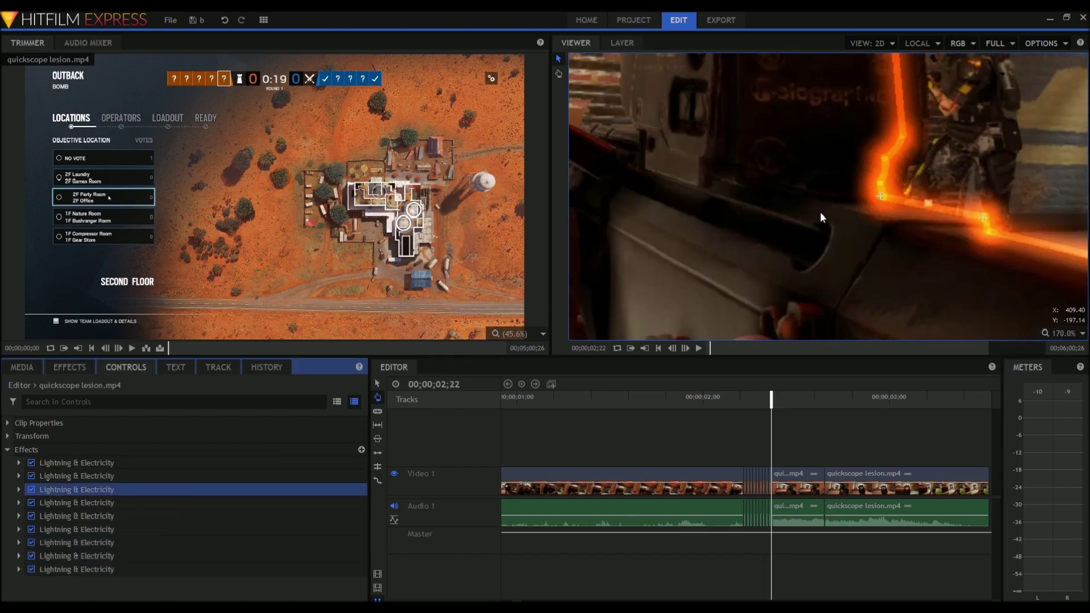
drag(883, 194, 908, 203)
click(206, 503)
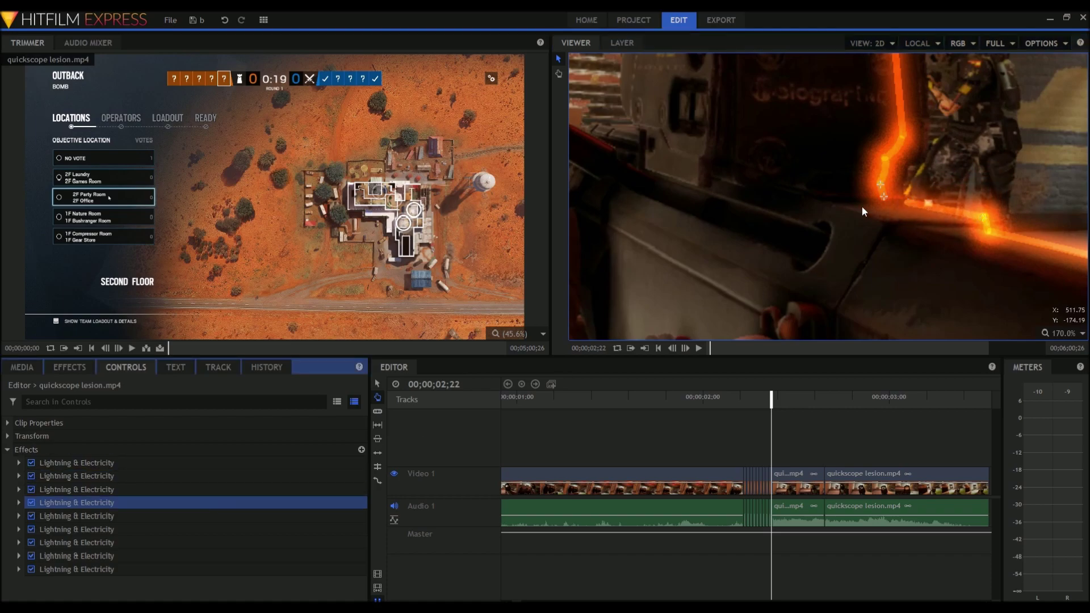
drag(887, 192, 909, 193)
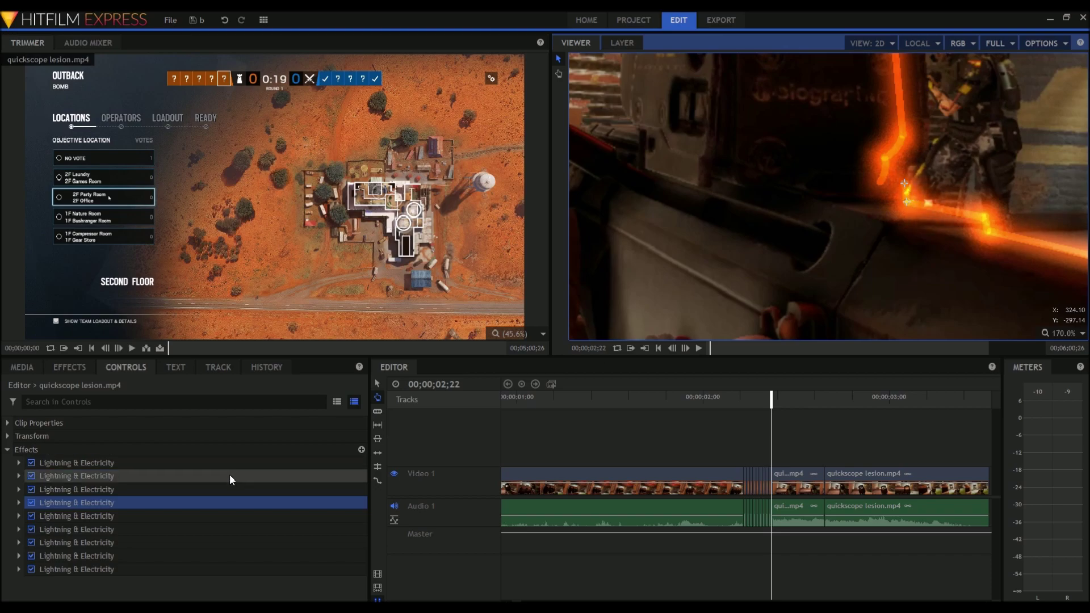
Step: Move both points of the fifth Lightning & Electricity effect onto the sight's outer edge and save the project
click(122, 516)
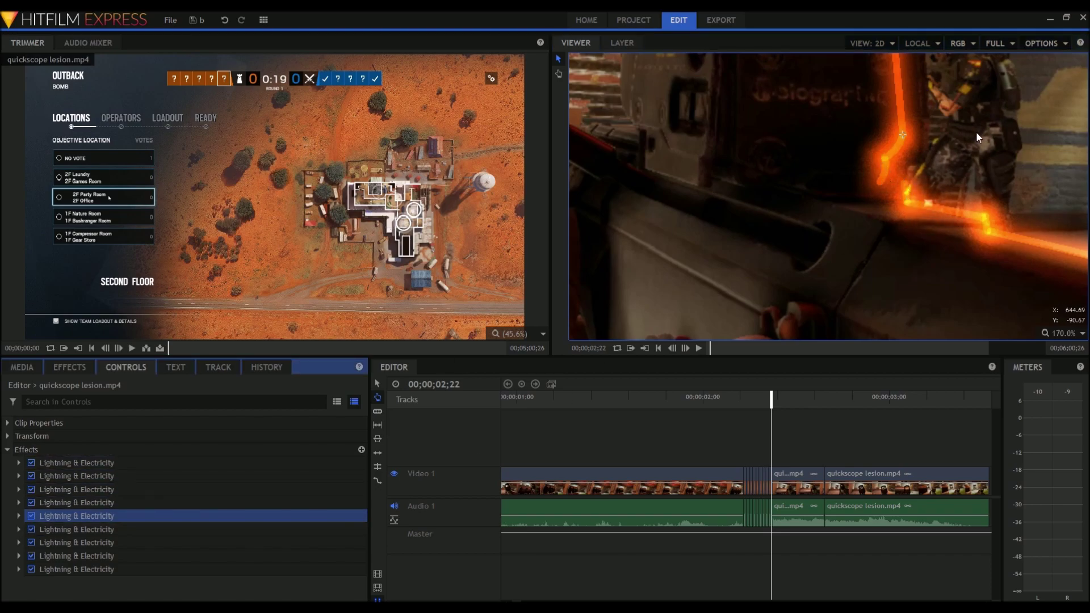
scroll(949, 109, down, 1)
click(1050, 417)
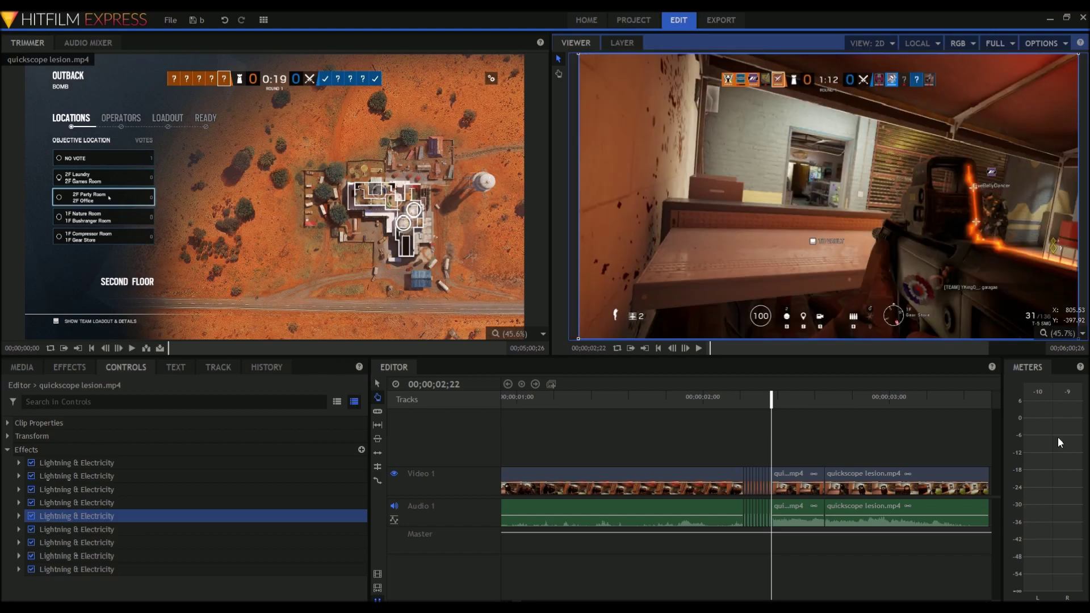
scroll(995, 187, up, 9)
drag(931, 185, 953, 194)
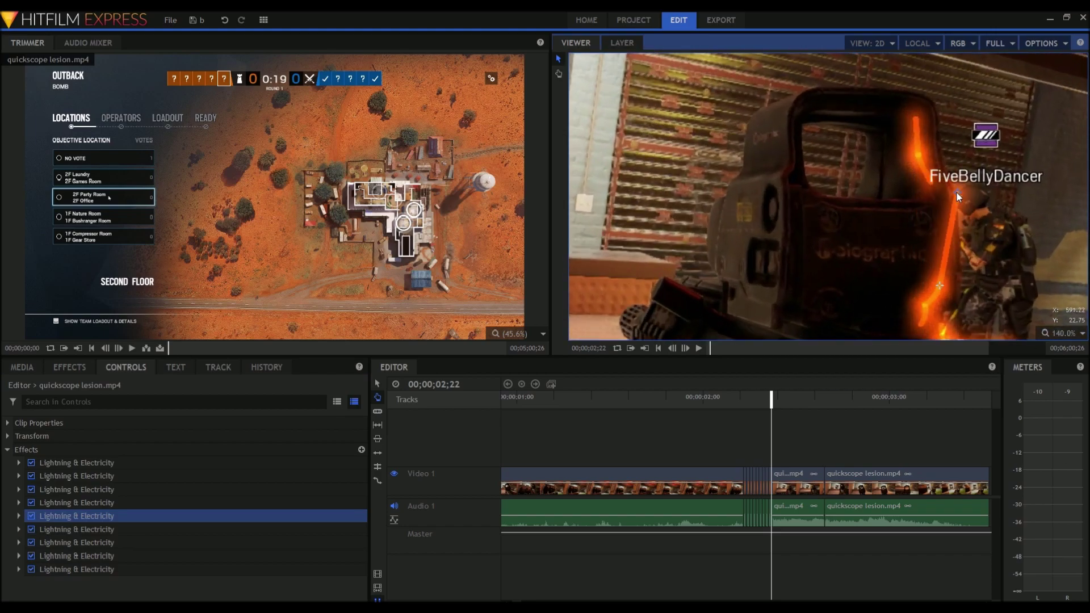
drag(942, 287, 955, 270)
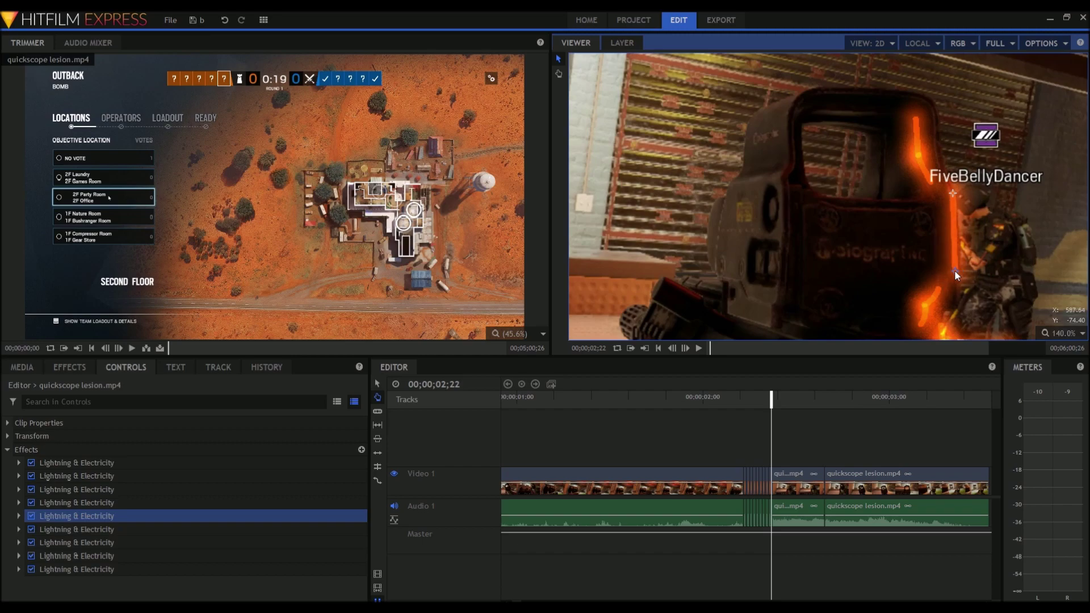
click(200, 20)
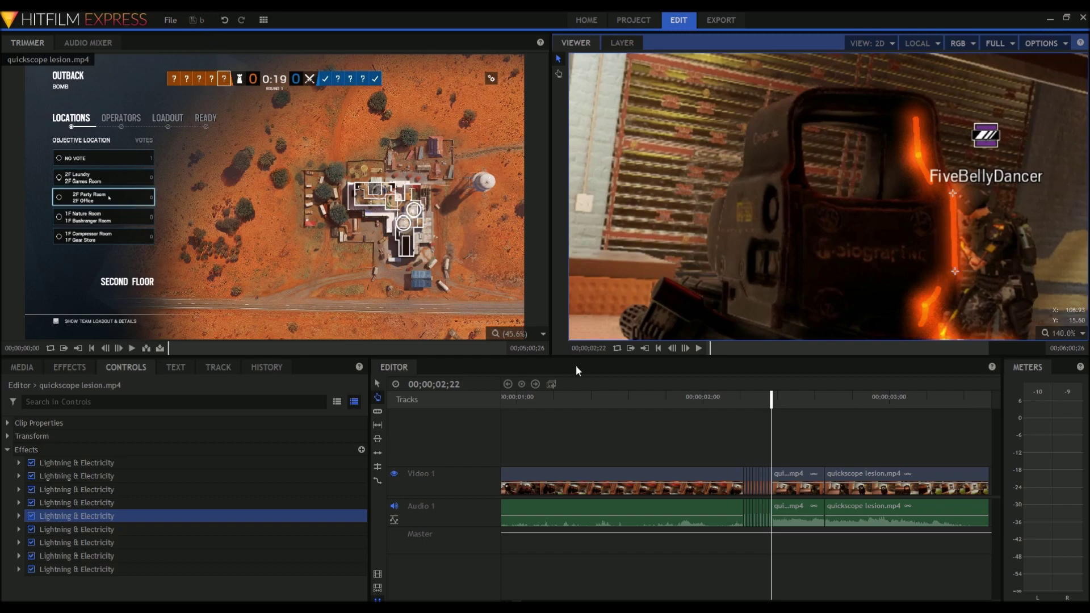
Step: Compare with the previous frame, then realign the sixth and seventh Lightning & Electricity beams along the sight's upper outer edge at 00;00;02;22
click(673, 348)
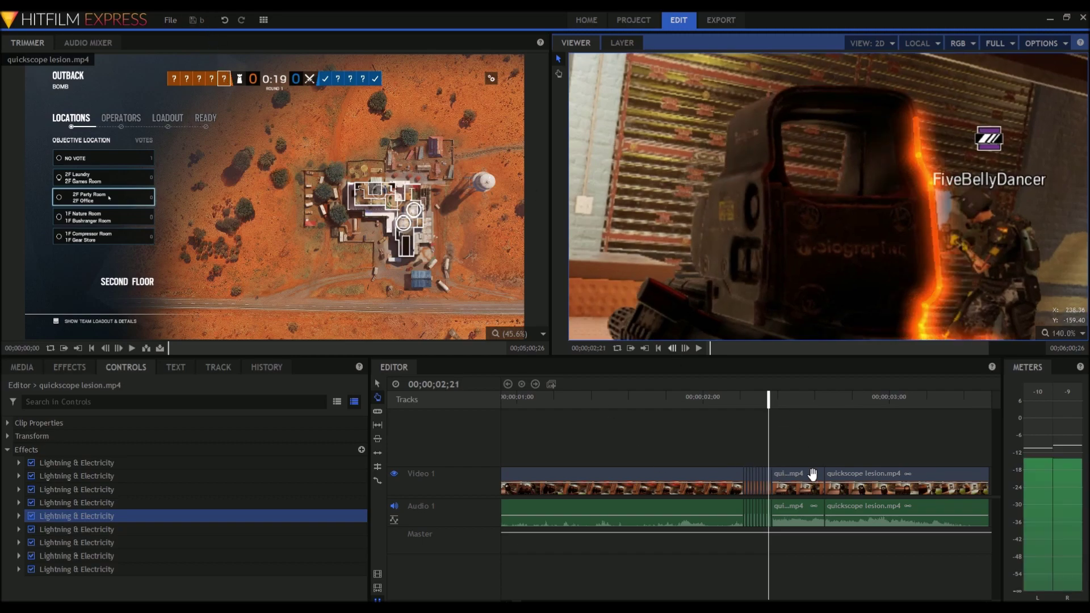
click(685, 349)
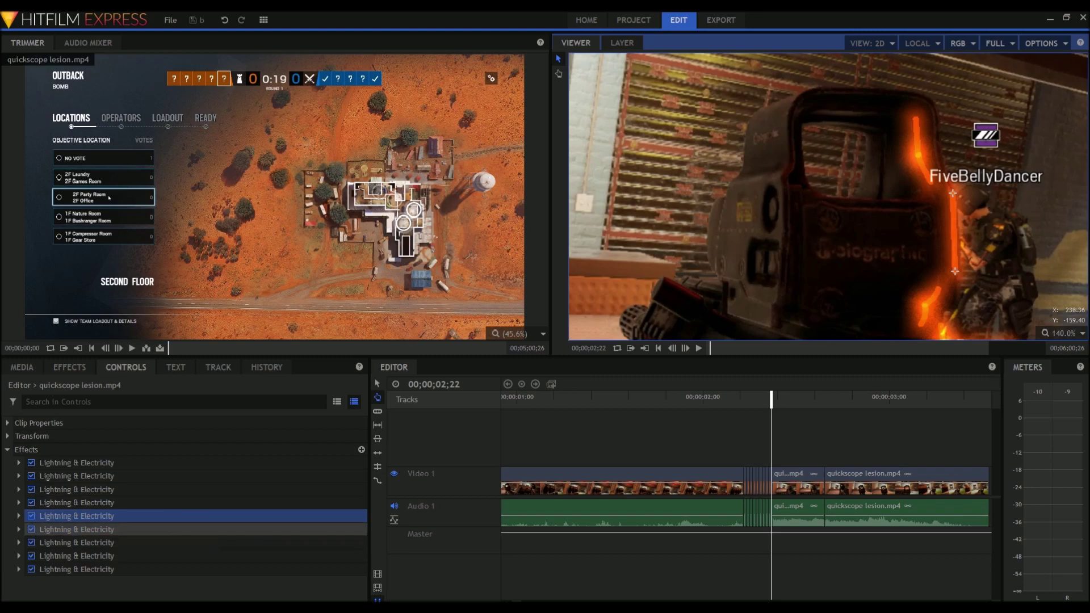
click(219, 529)
drag(920, 154, 952, 191)
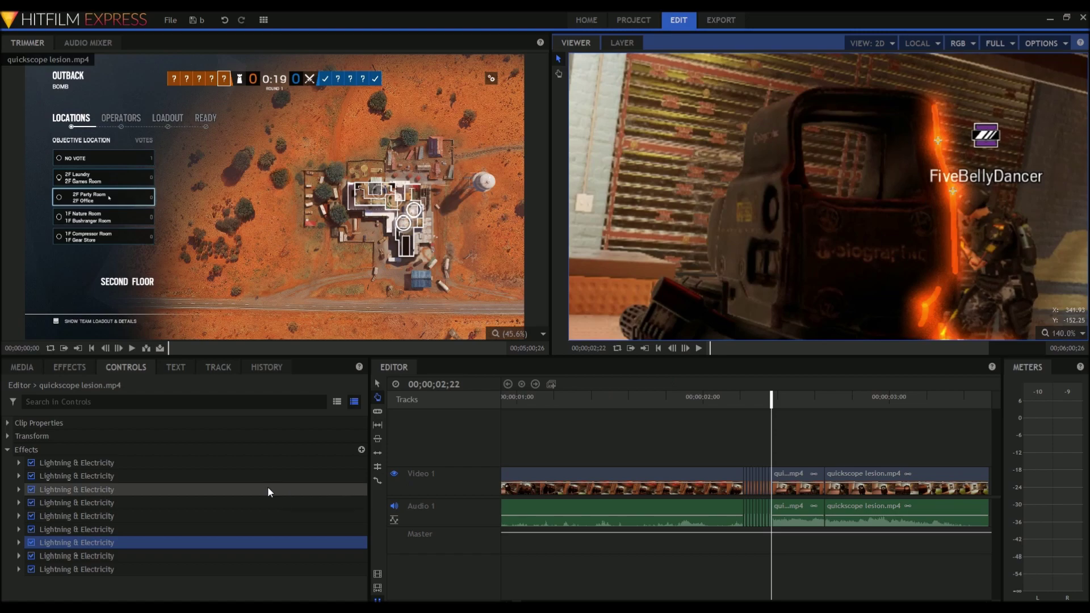
Step: Reposition the eighth Lightning & Electricity beam so it rises from the corner at the sight's base toward its outer edge
click(165, 556)
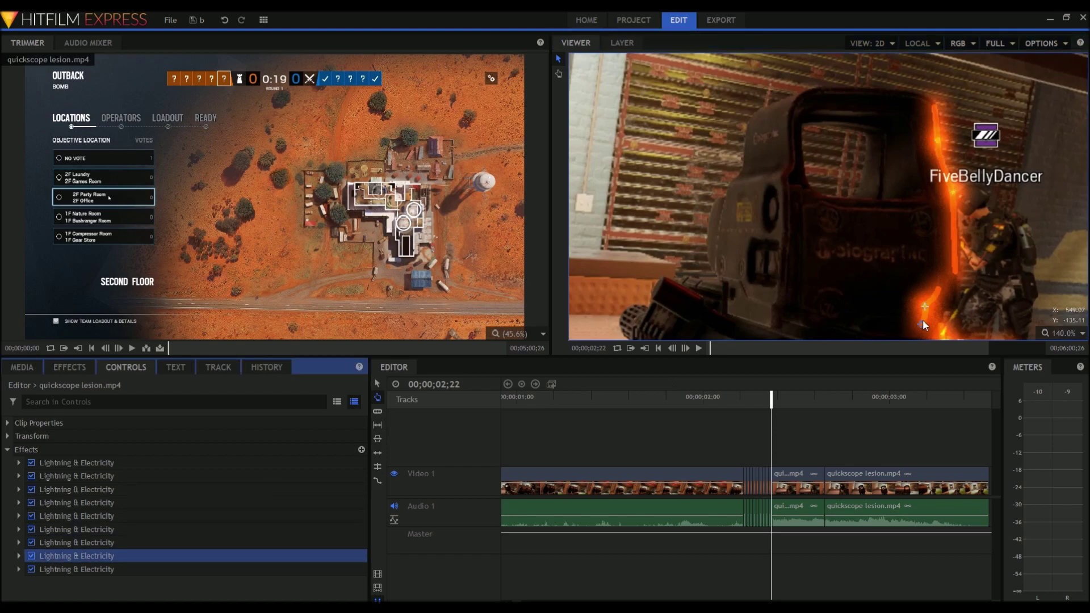
drag(922, 319, 951, 313)
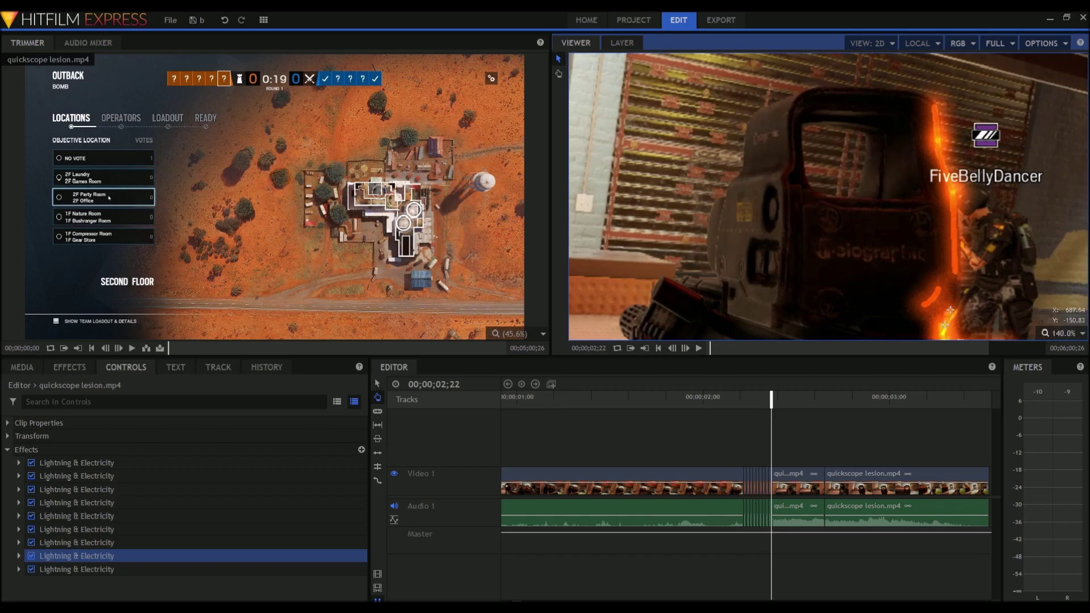
scroll(997, 237, down, 2)
scroll(983, 220, up, 5)
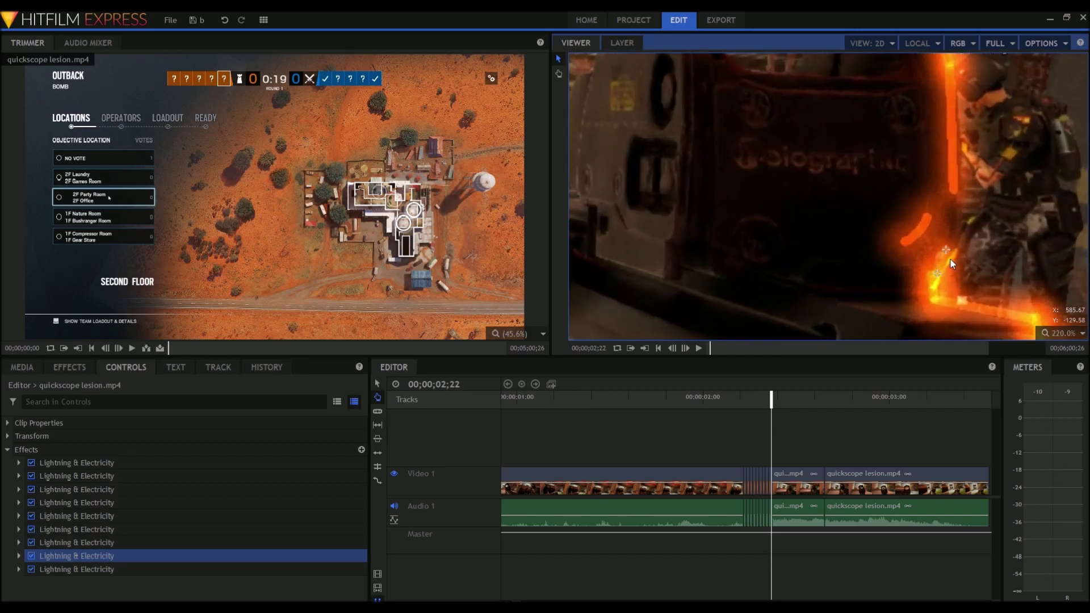
mouse_move(946, 250)
mouse_down()
mouse_move(995, 299)
mouse_move(953, 241)
mouse_up()
Step: Bridge the remaining gap on the sight's lower outer edge with both points of the ninth Lightning & Electricity beam
click(930, 230)
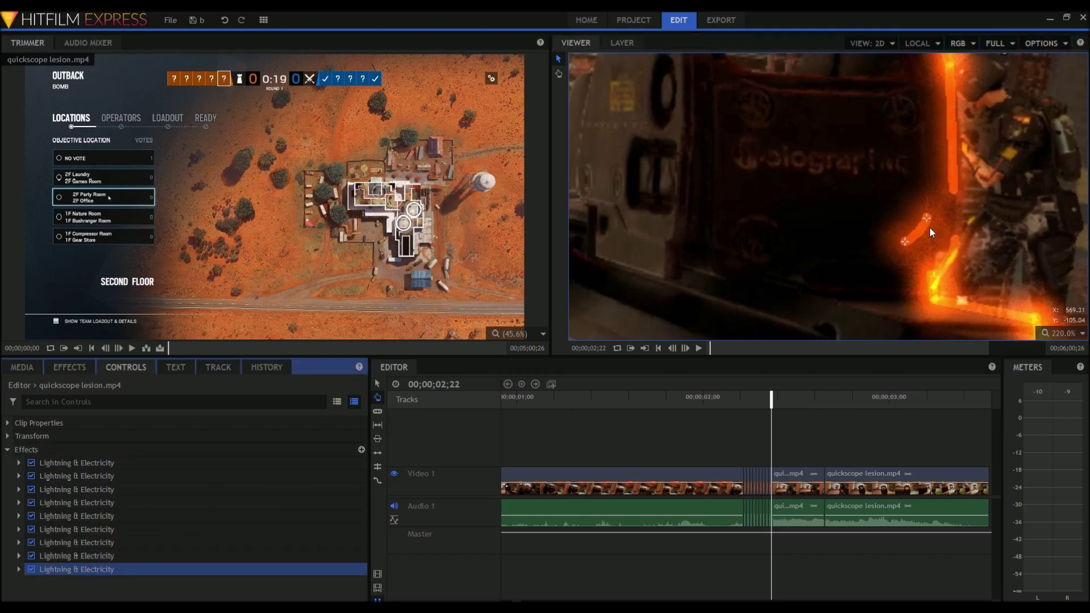
drag(929, 216, 954, 188)
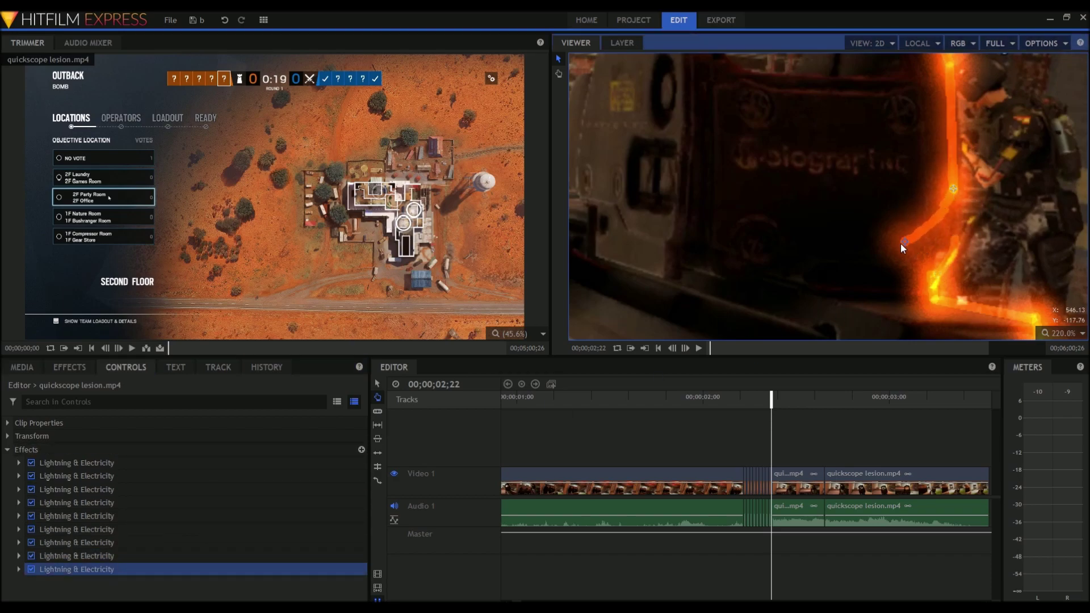
drag(903, 243, 955, 236)
scroll(984, 244, down, 3)
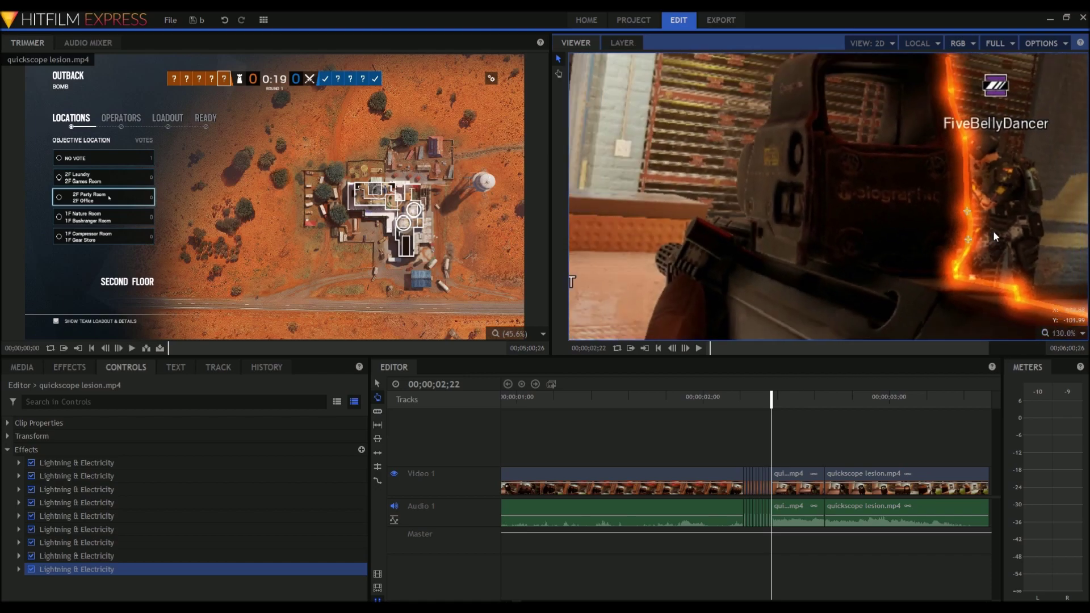
scroll(994, 233, down, 2)
scroll(949, 297, down, 2)
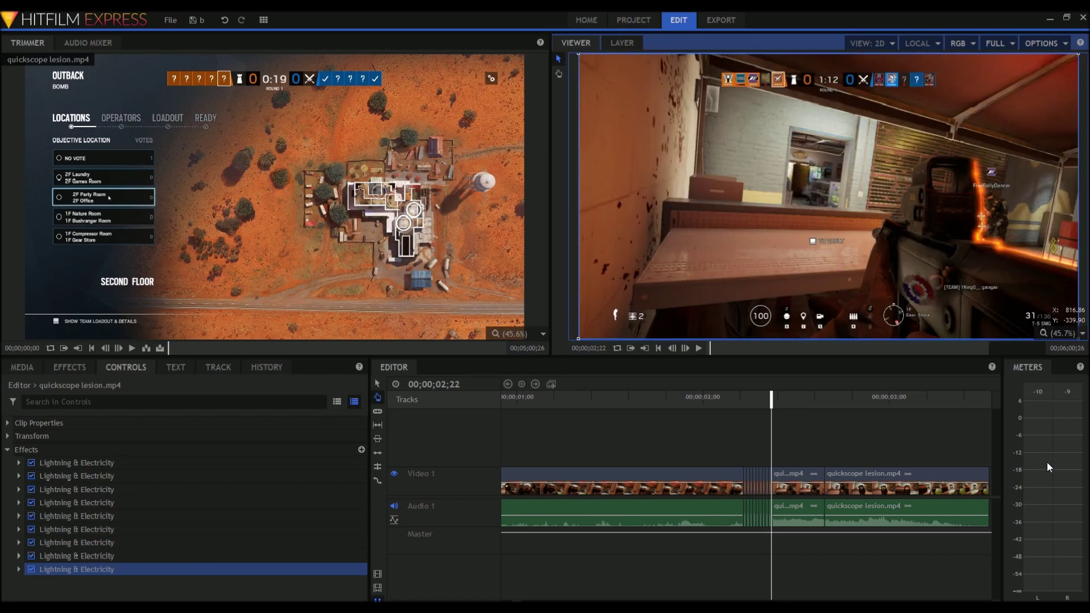